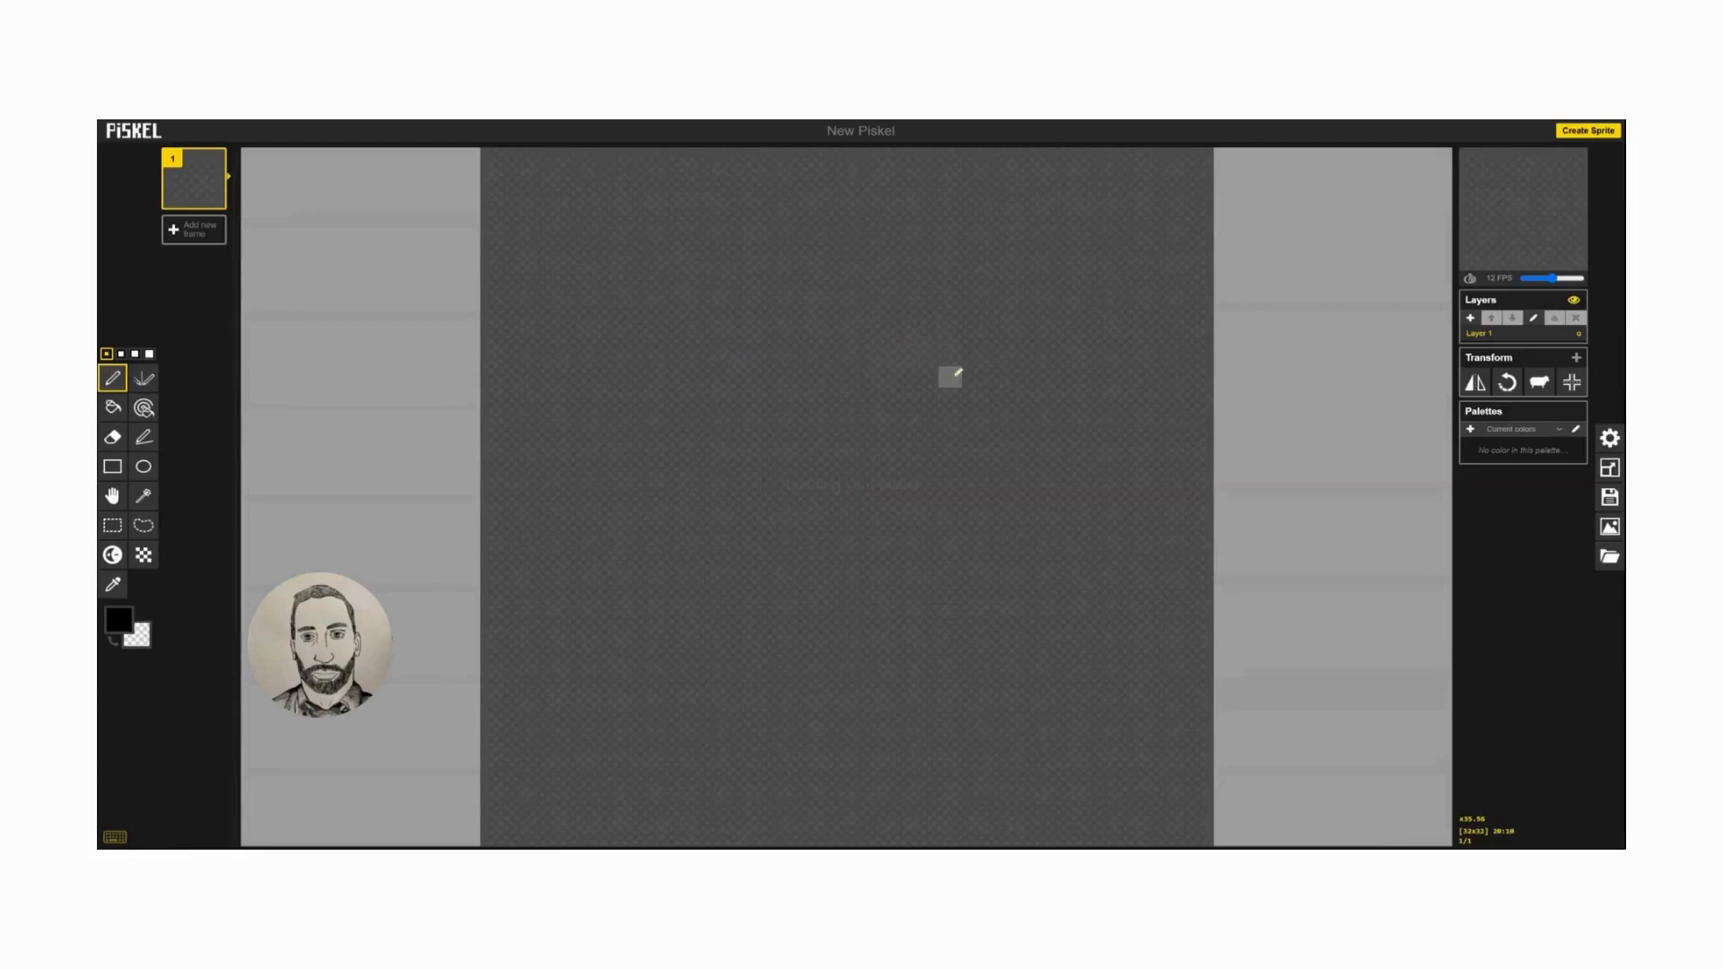
Load the one-frame snapshot from the newest Rocket Ship backup and apply a canvas size of 40 × 40 px.
click(1608, 555)
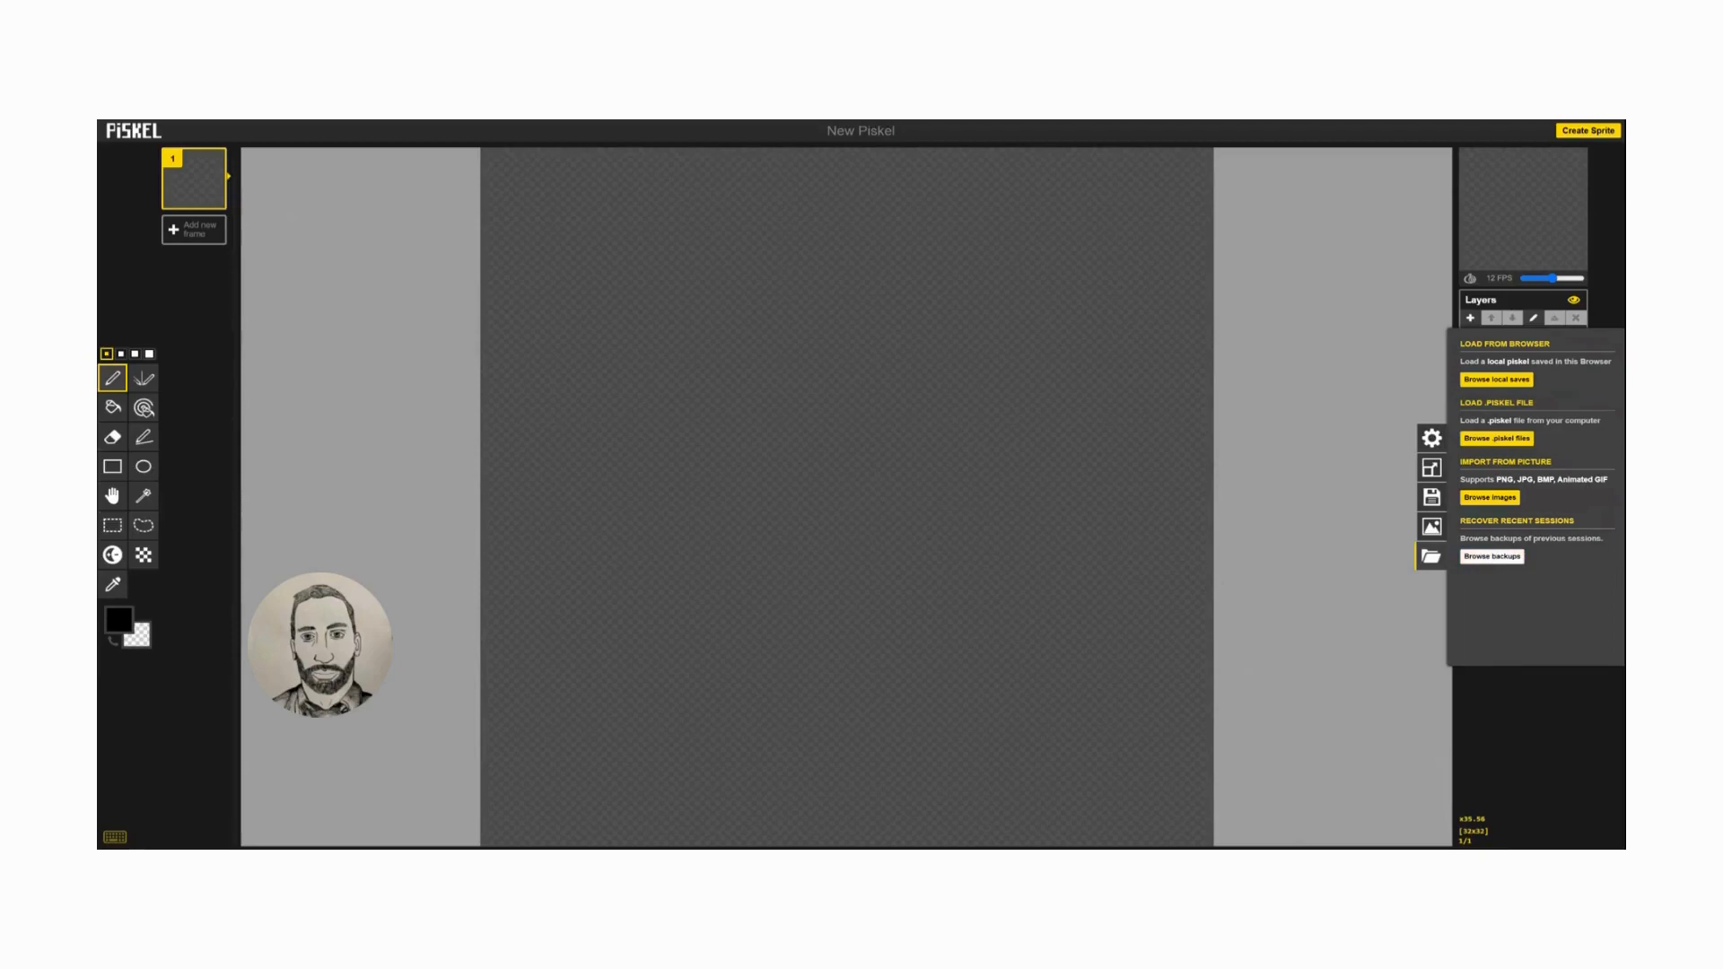
click(1500, 557)
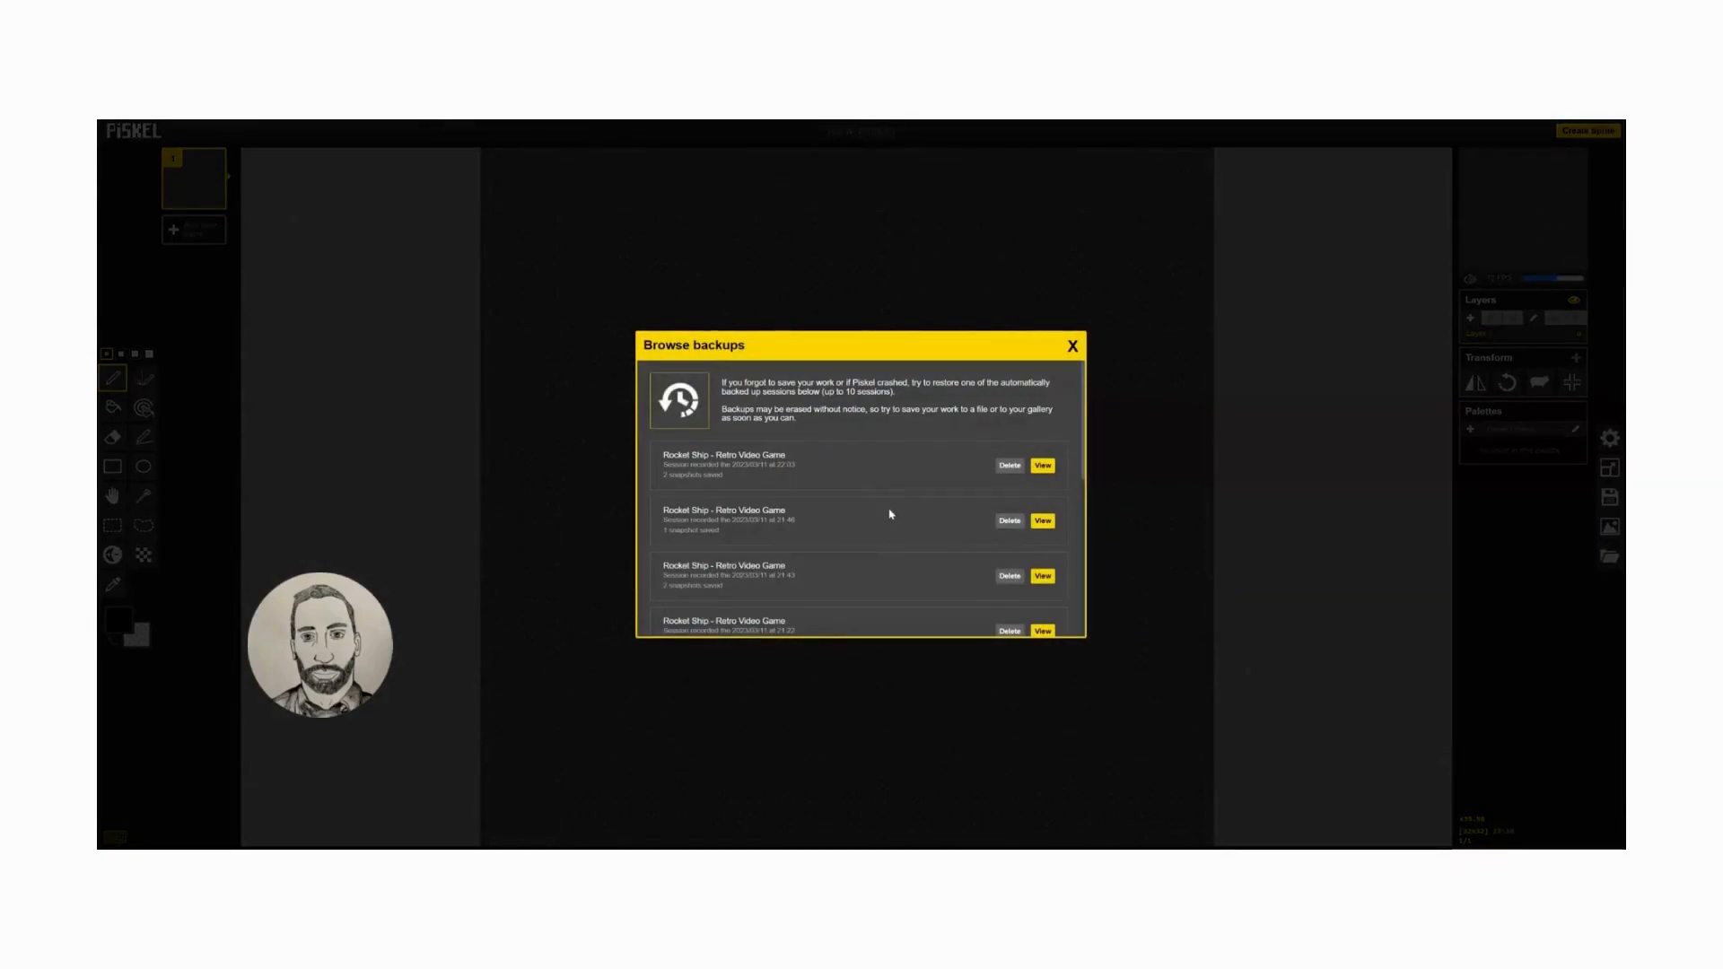
click(1043, 466)
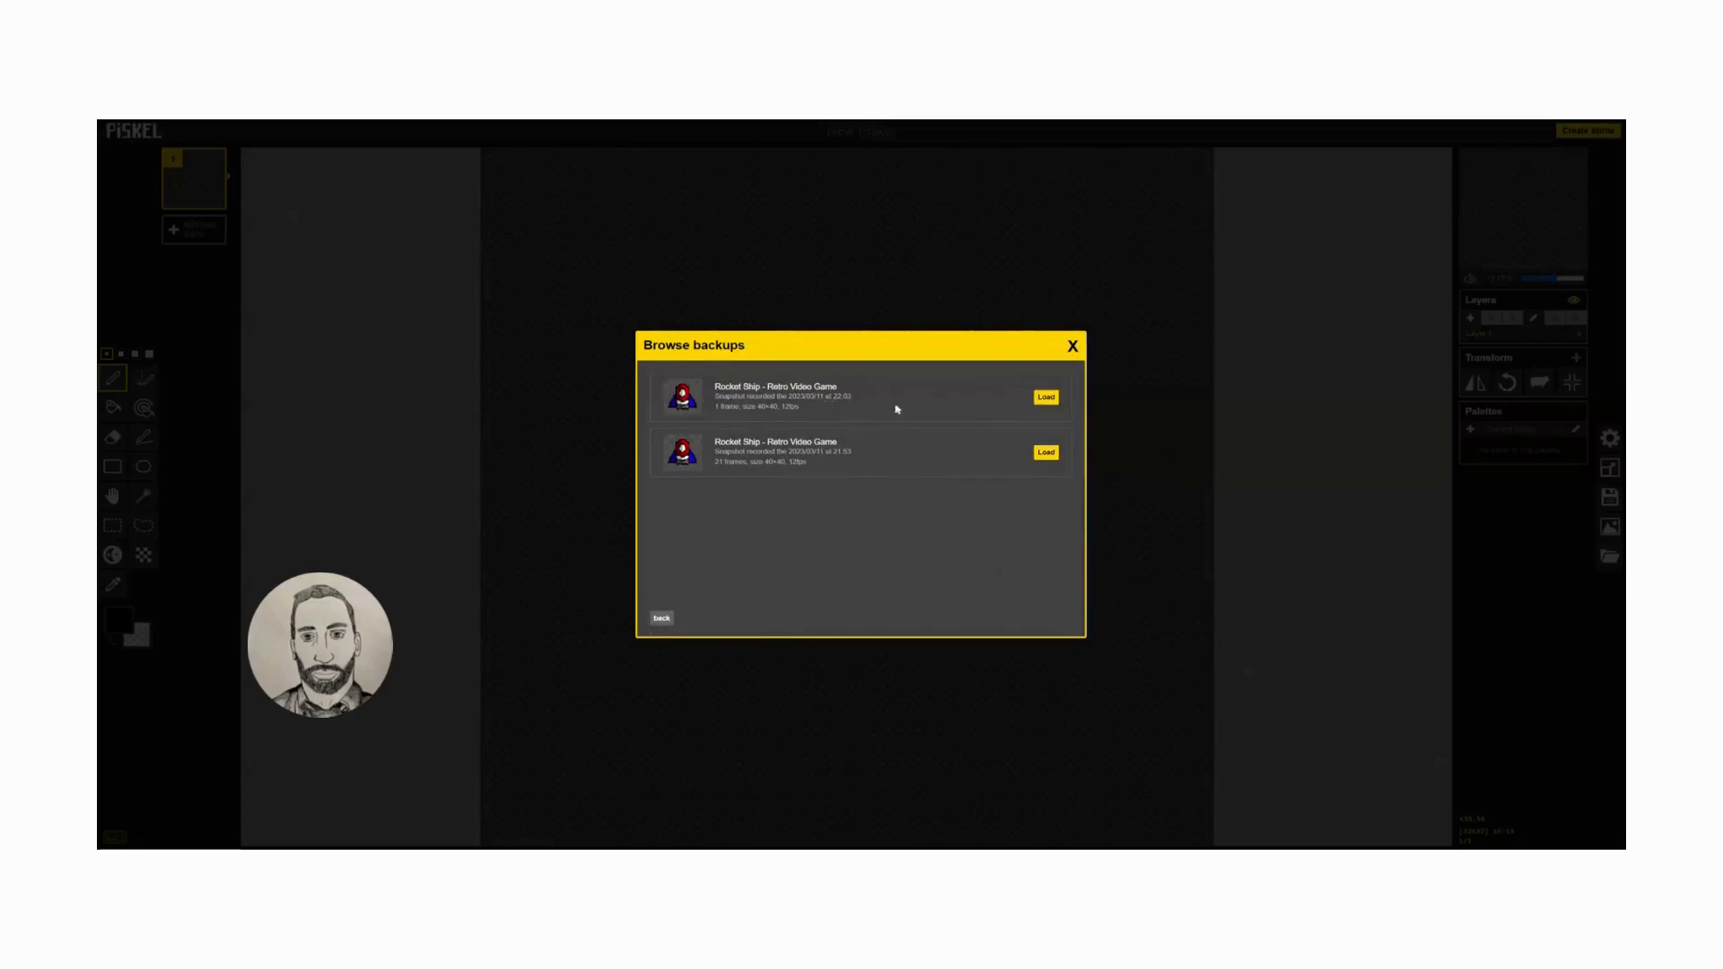
click(1046, 398)
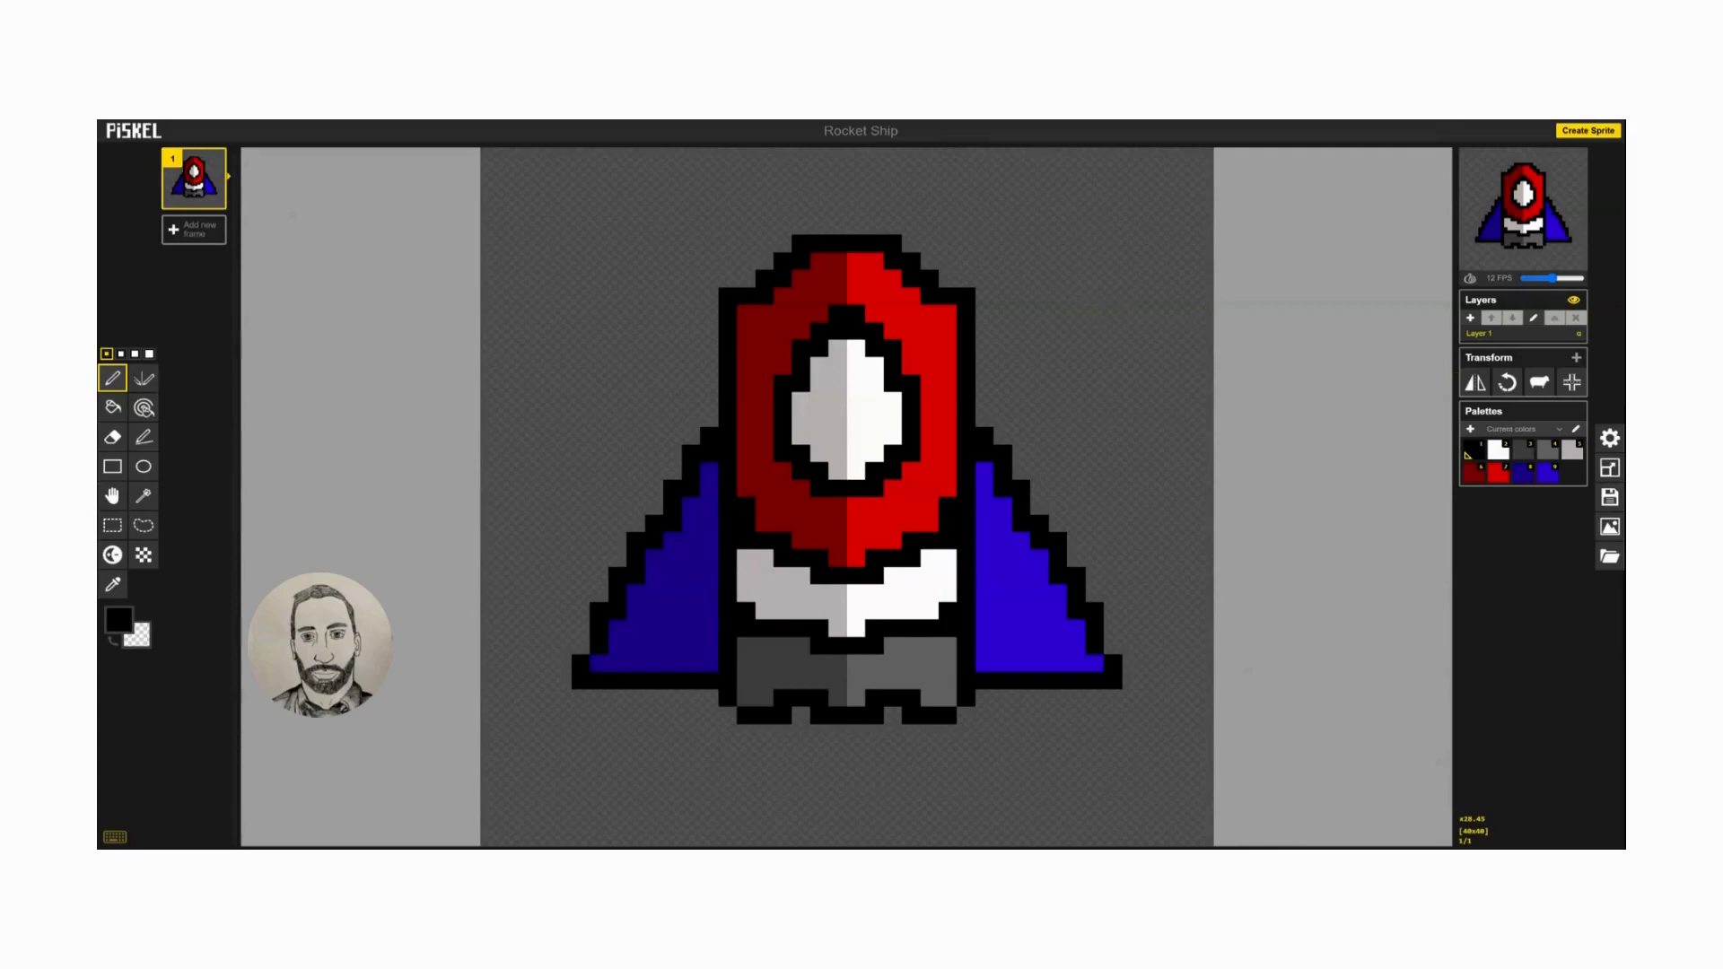
click(1610, 468)
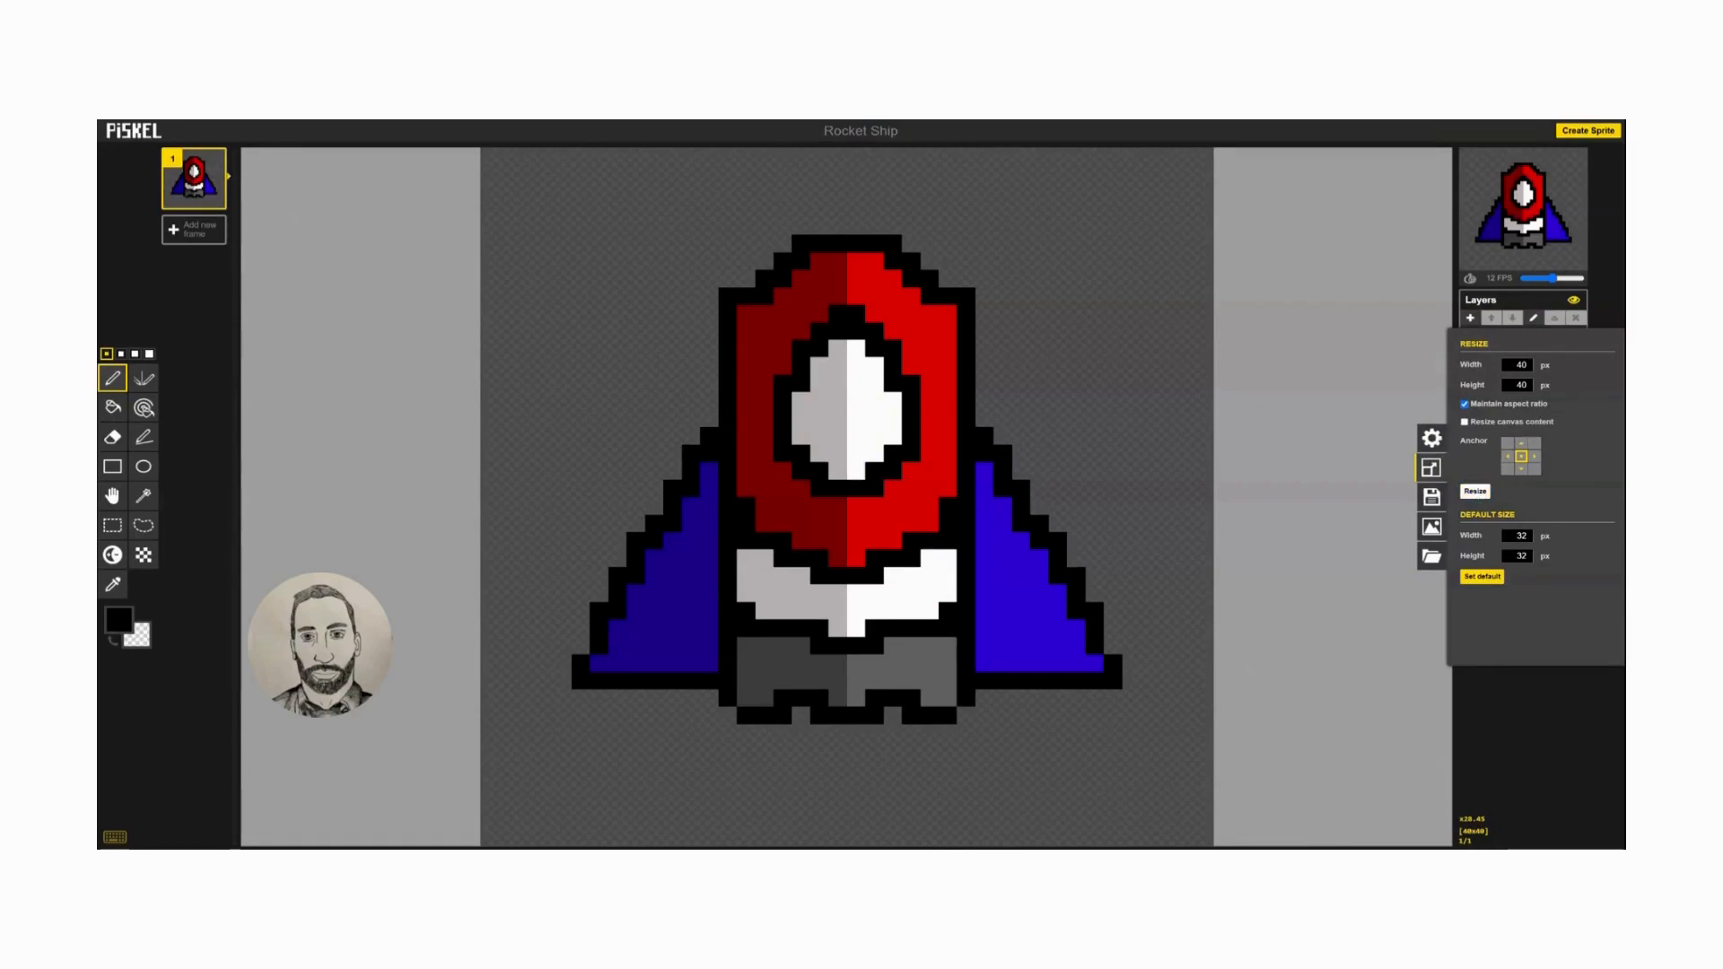
click(1476, 492)
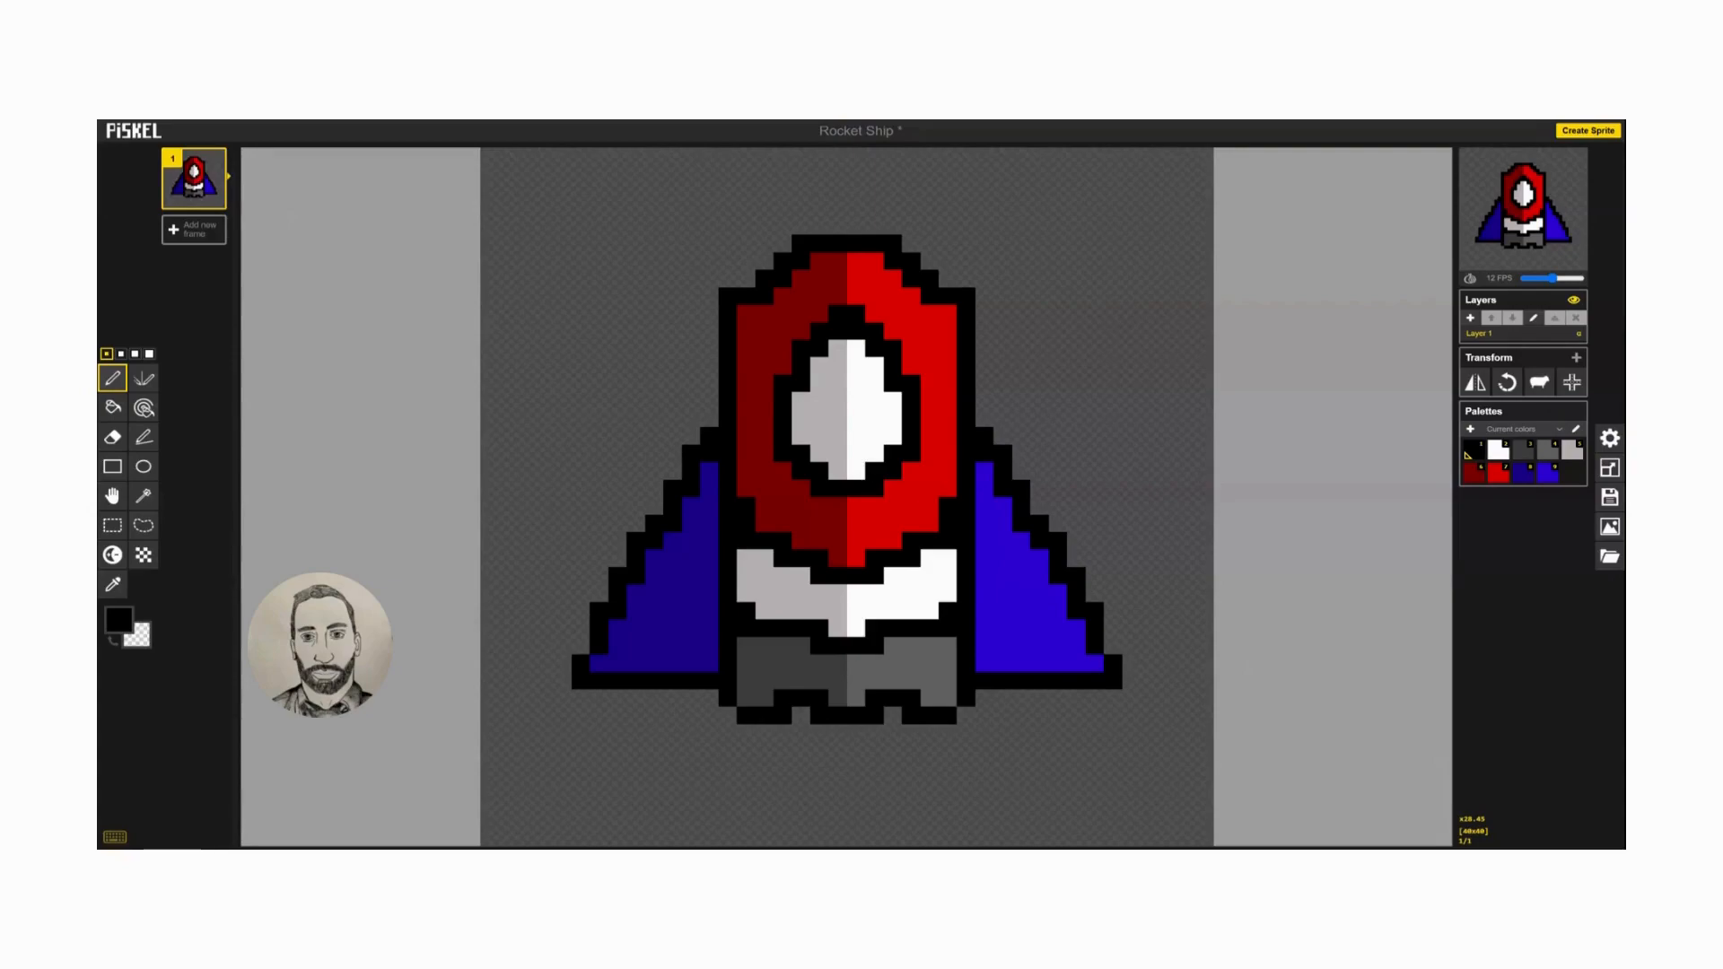
Create frames 2 and 3 by duplicating the preceding frame each time and shifting the ship one pixel further left.
mouse_move(213, 197)
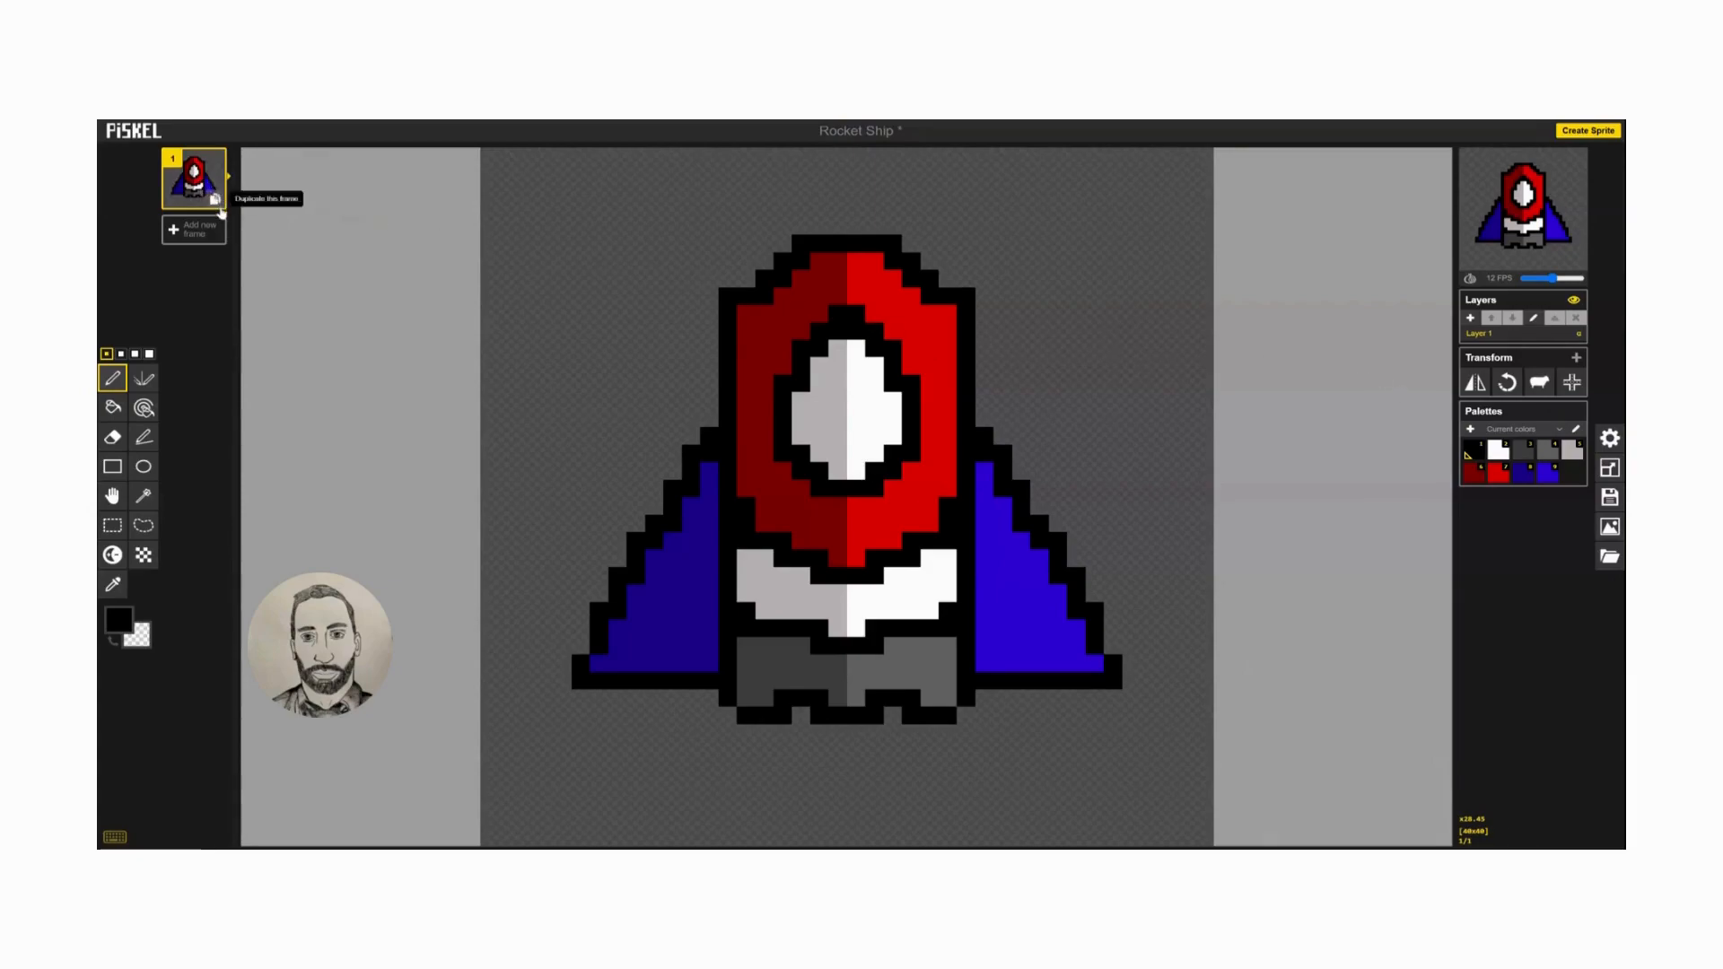
click(216, 199)
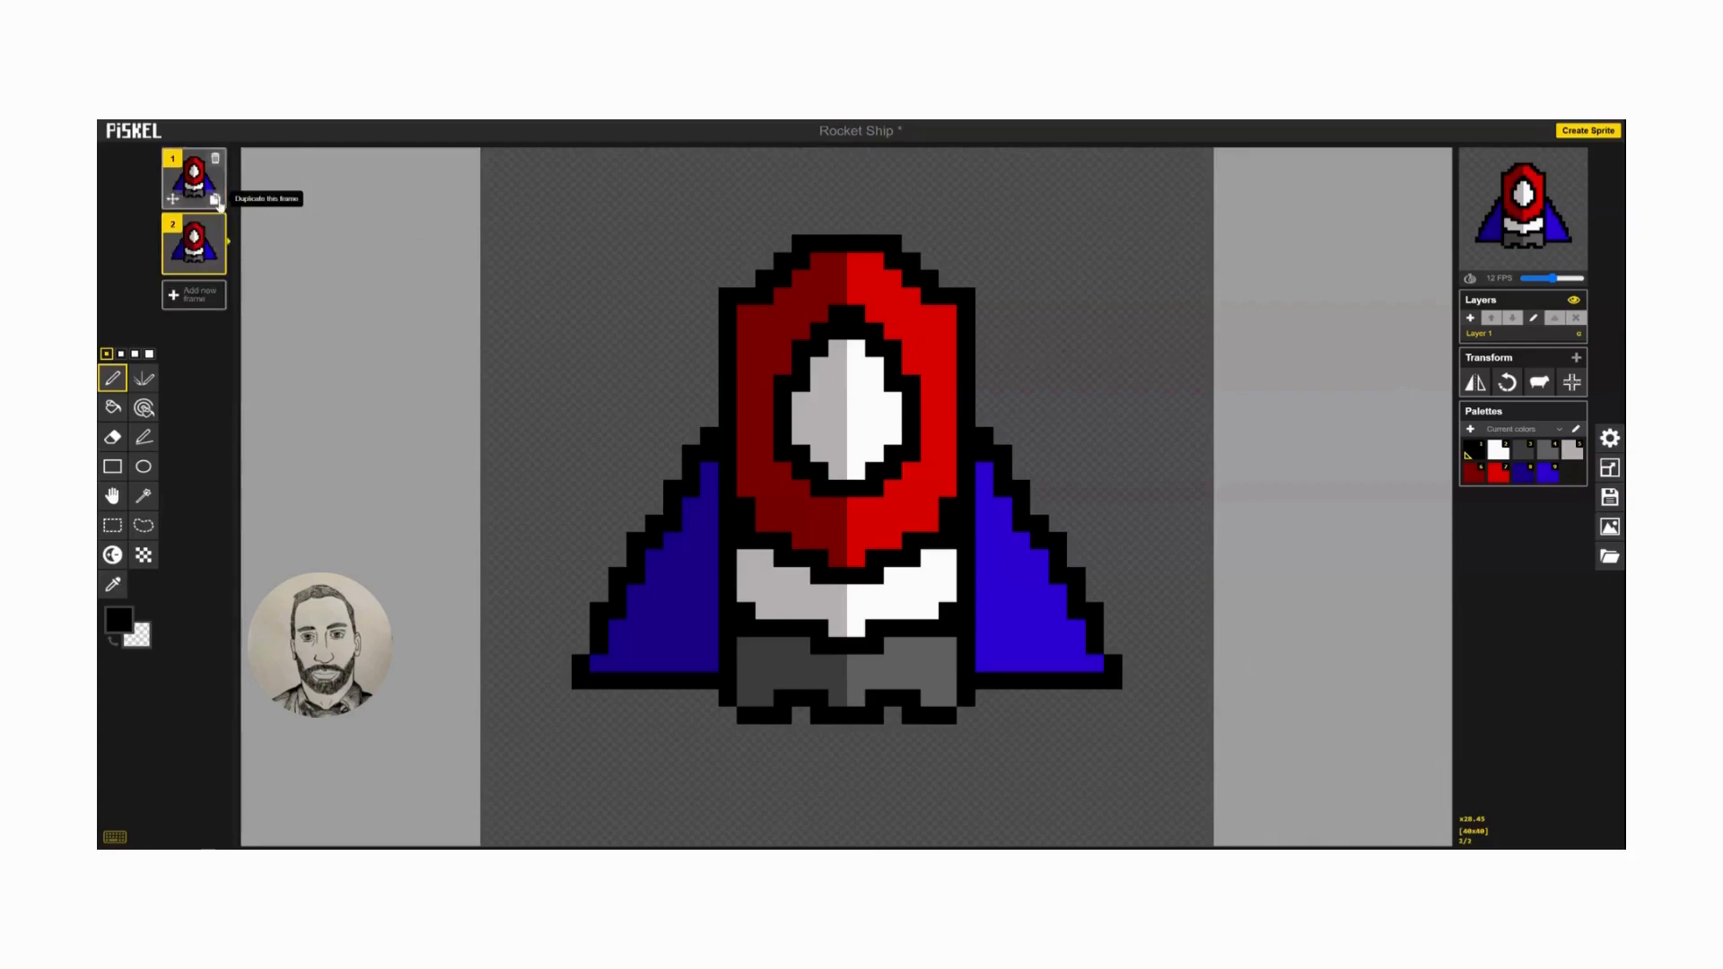
click(113, 496)
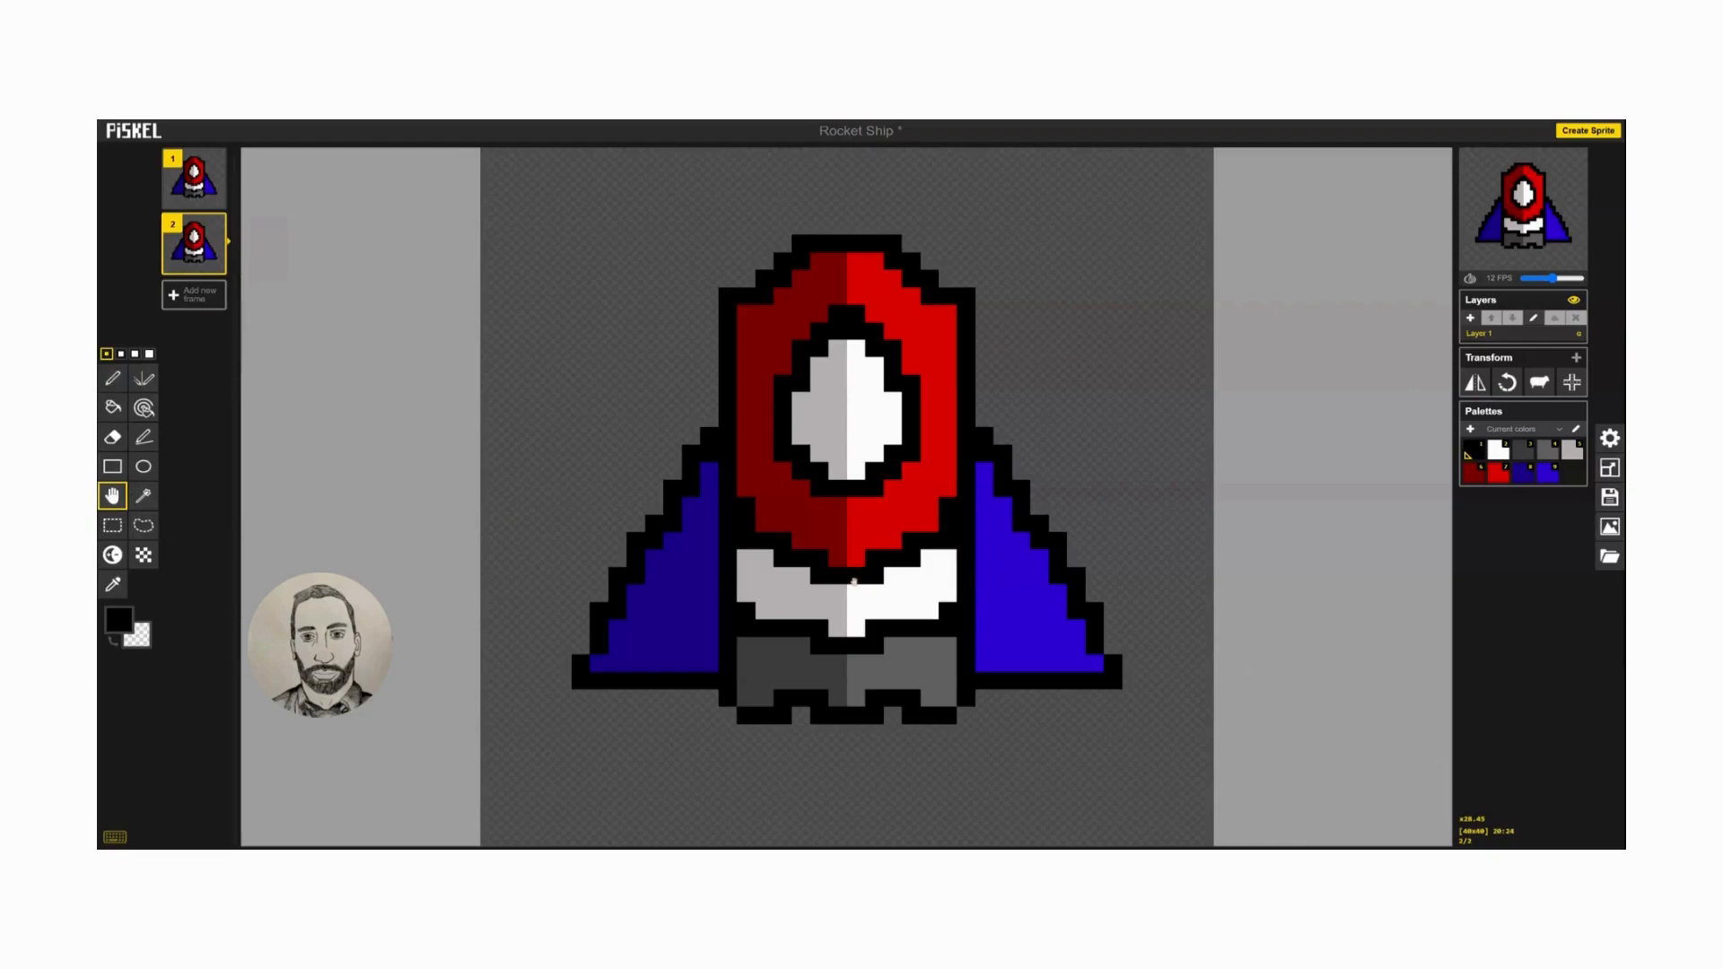
drag(856, 579, 837, 581)
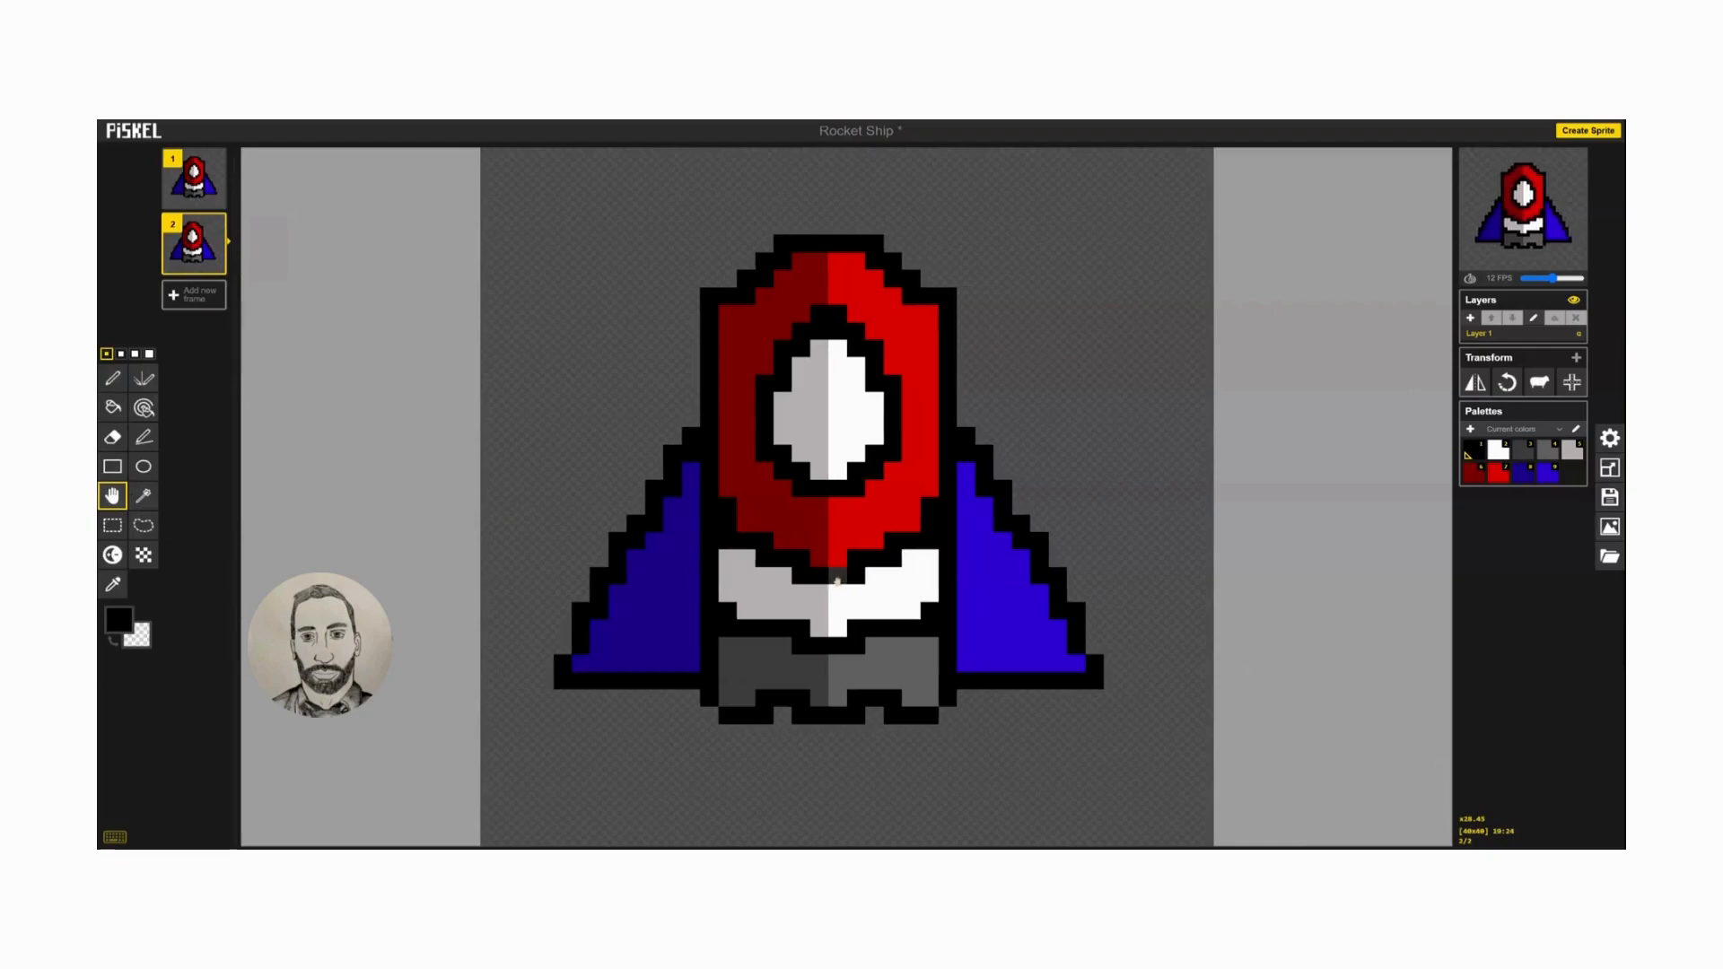
click(215, 266)
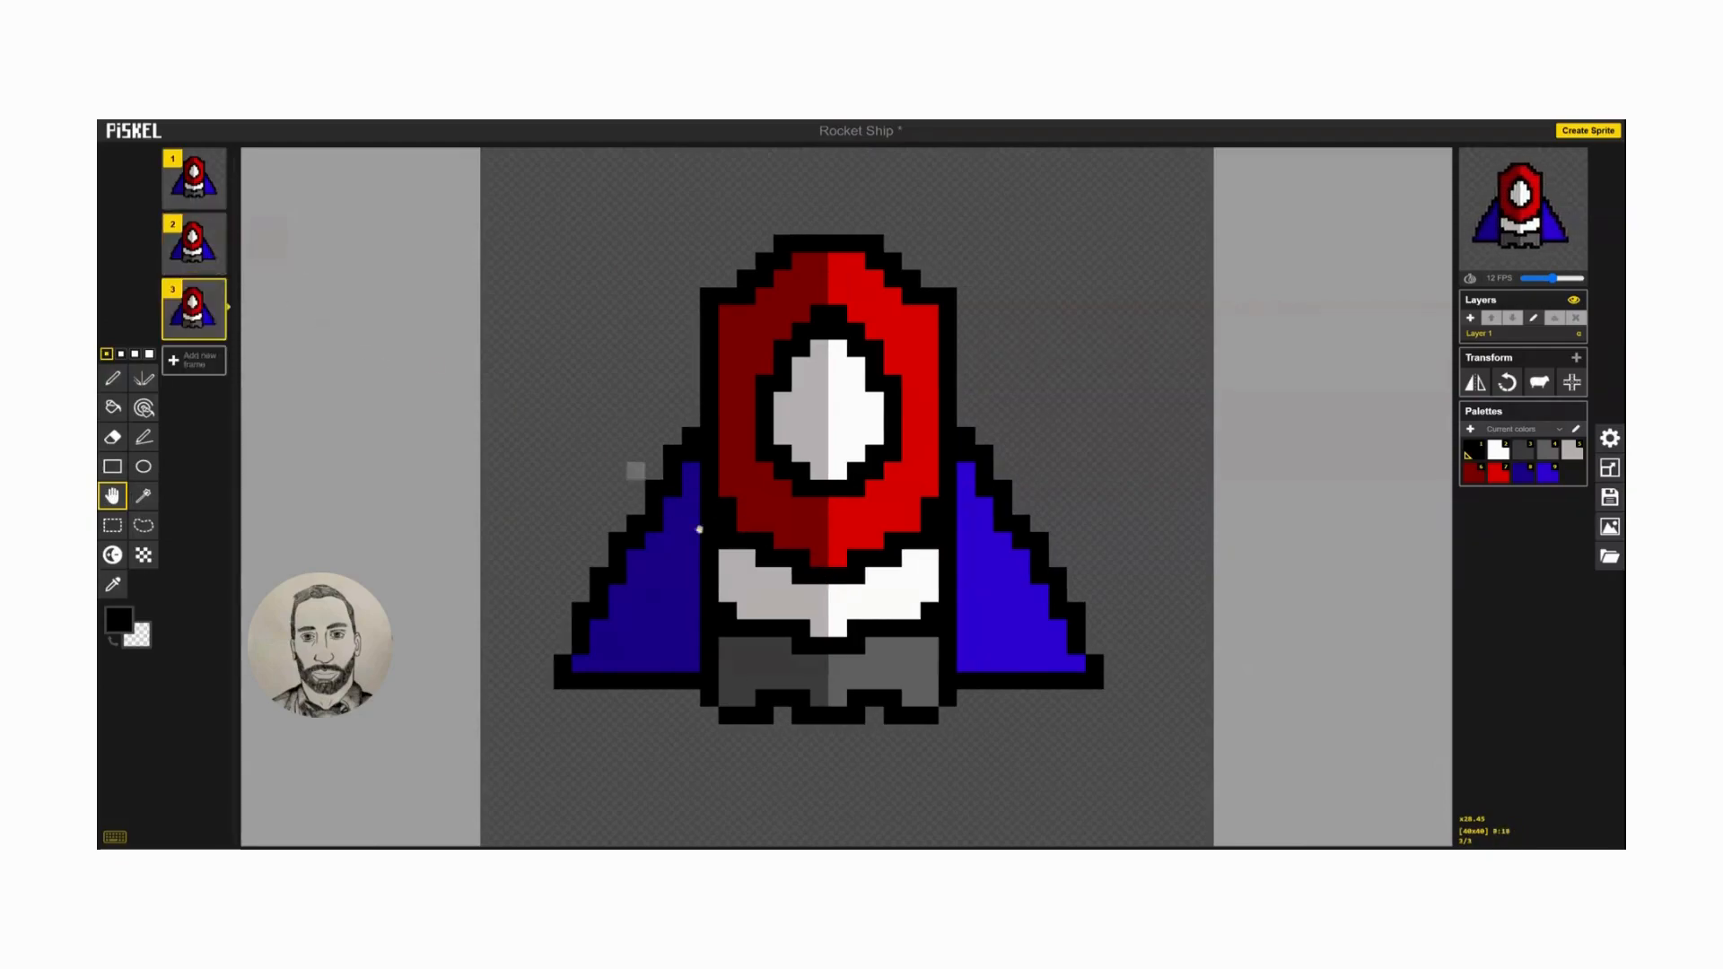
drag(815, 557, 796, 556)
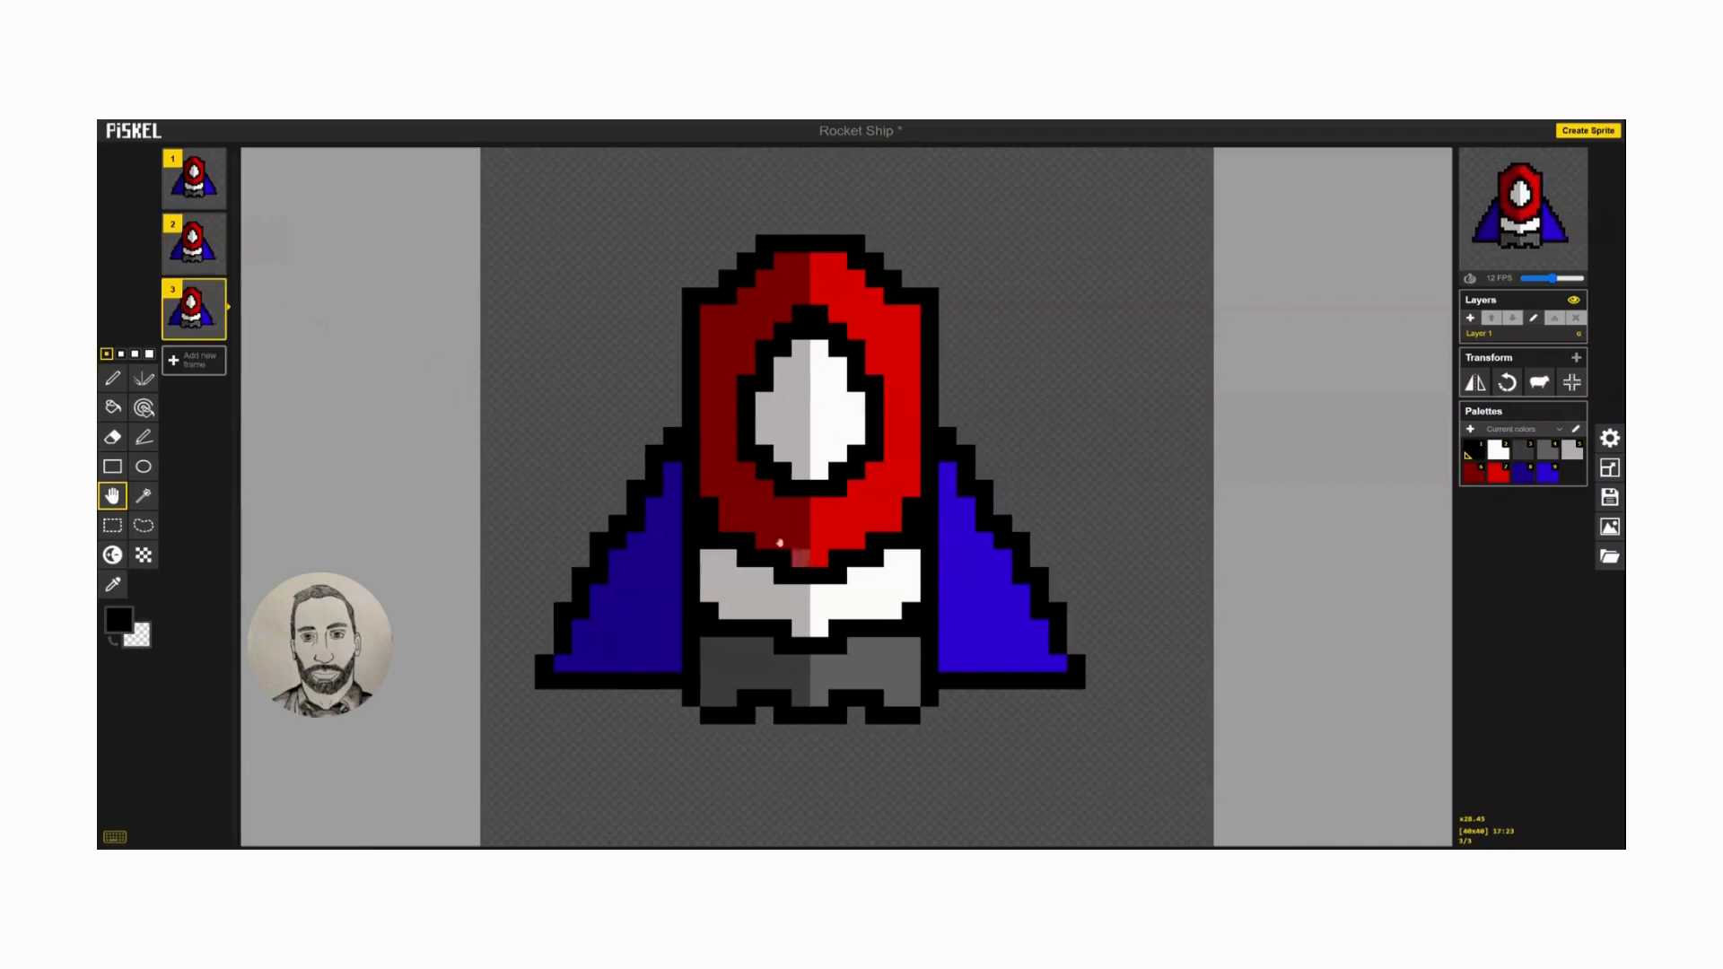
Add frames 4, 5 and 6, each a copy of the previous frame with the ship moved one more pixel left.
click(216, 331)
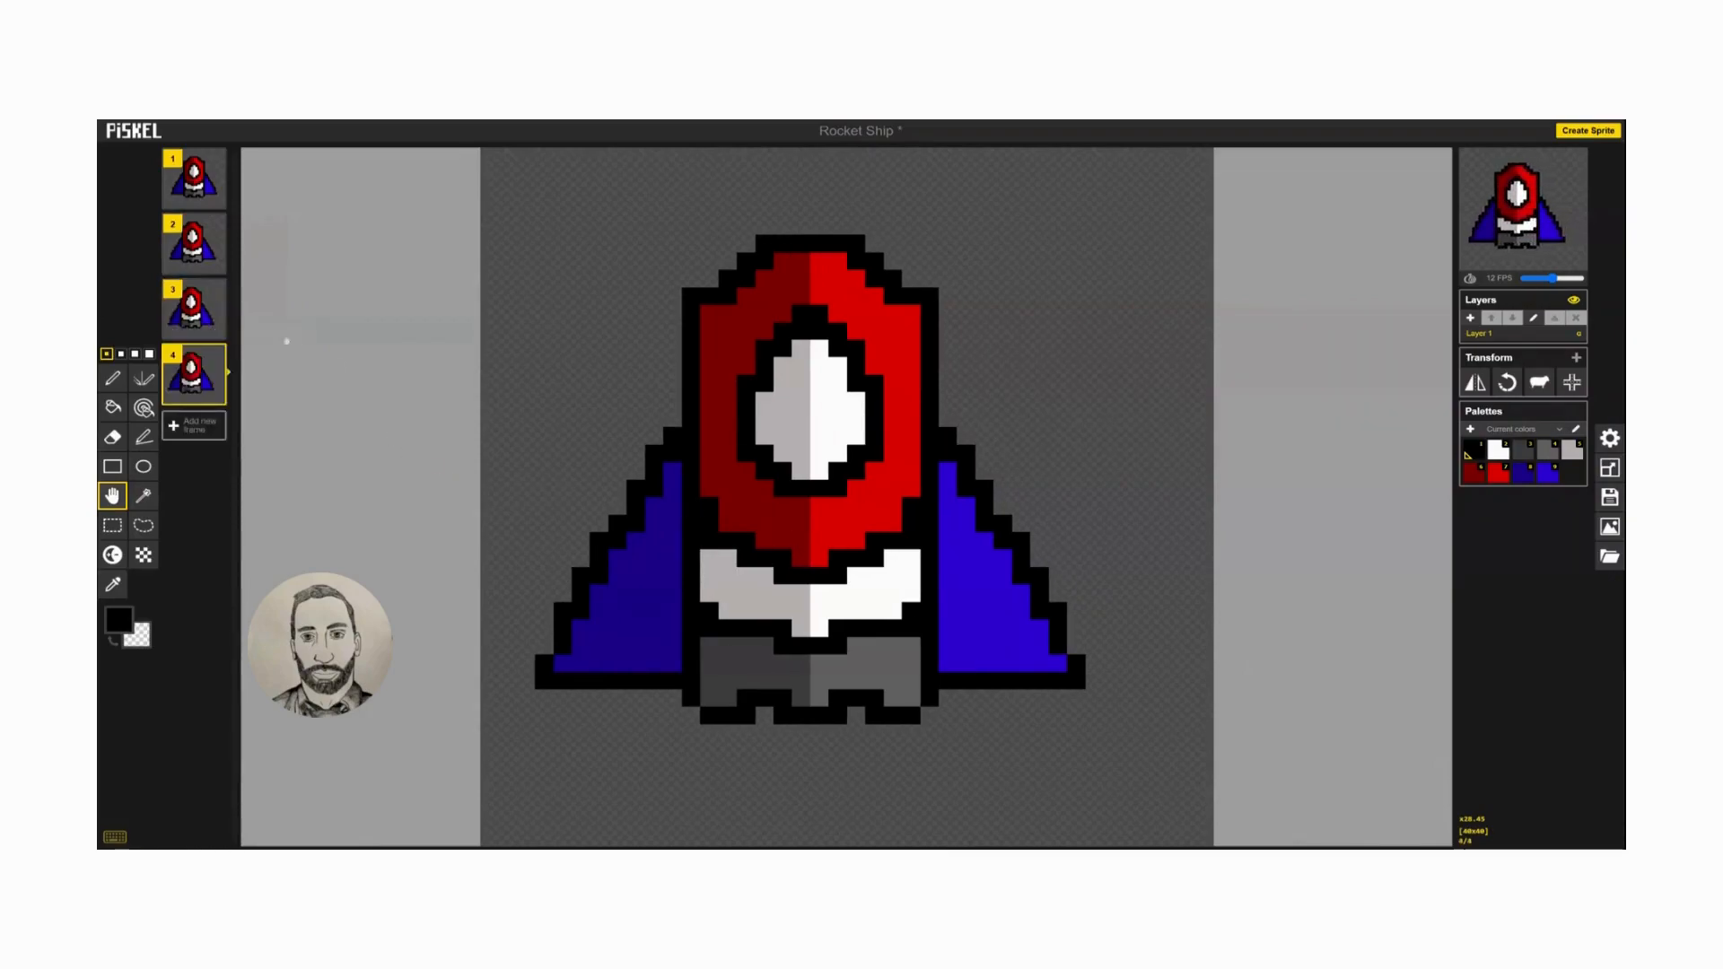
drag(804, 603, 785, 602)
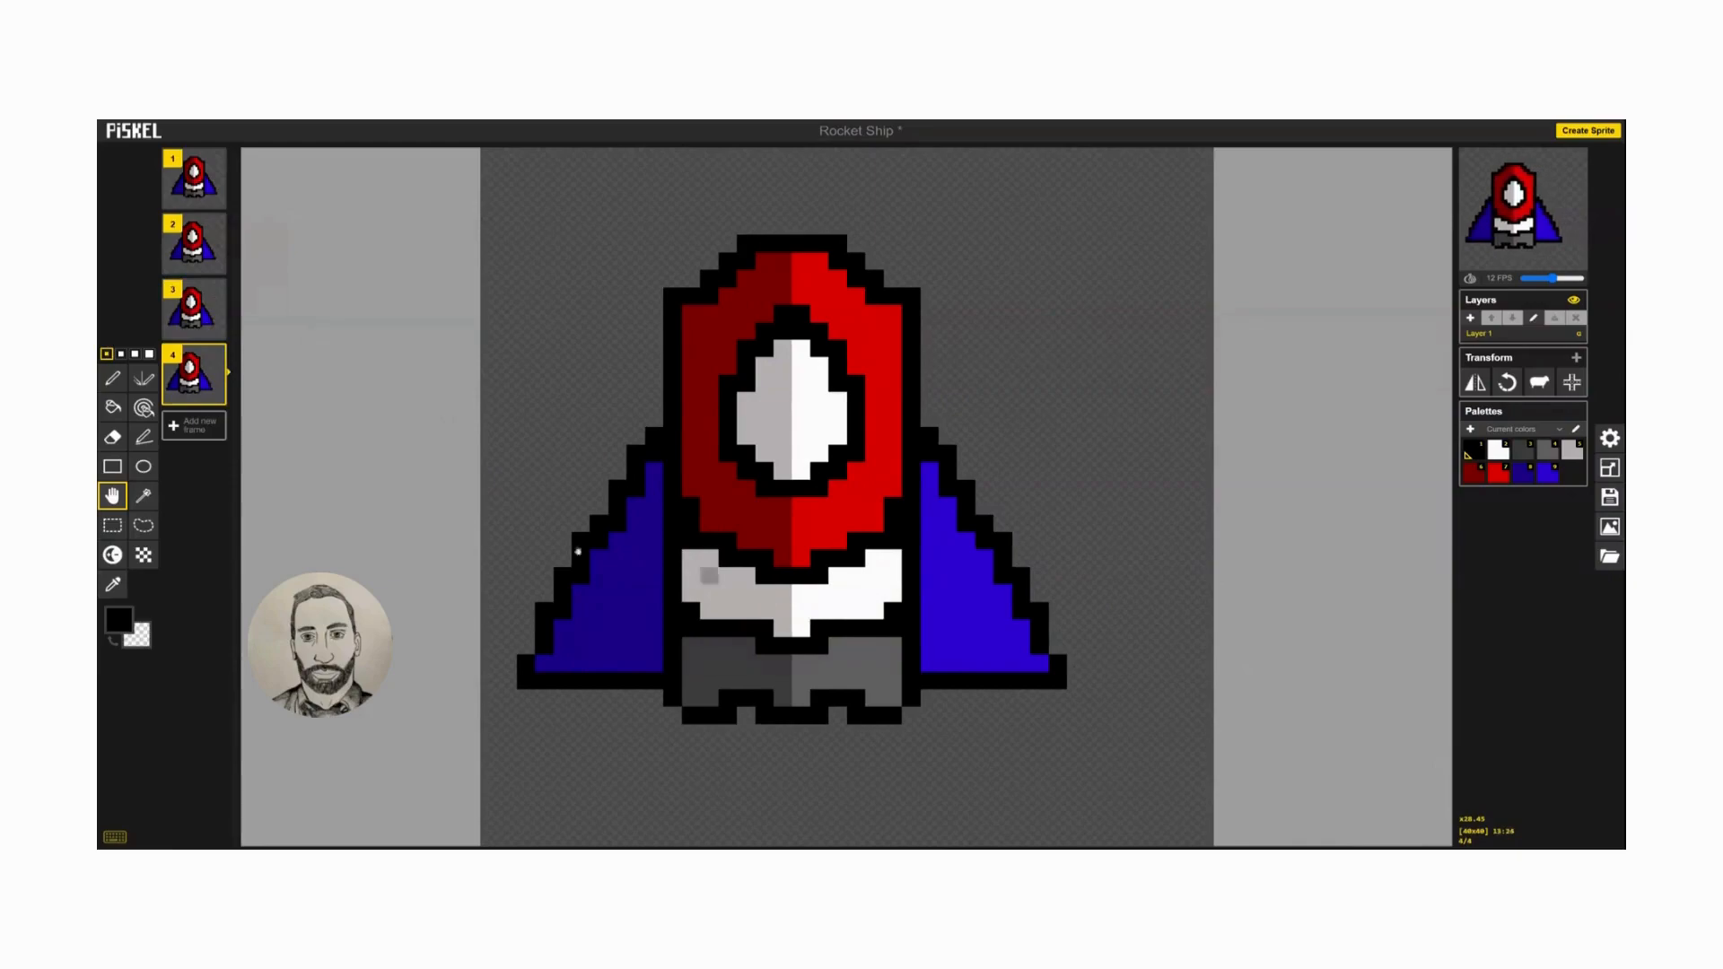
click(215, 398)
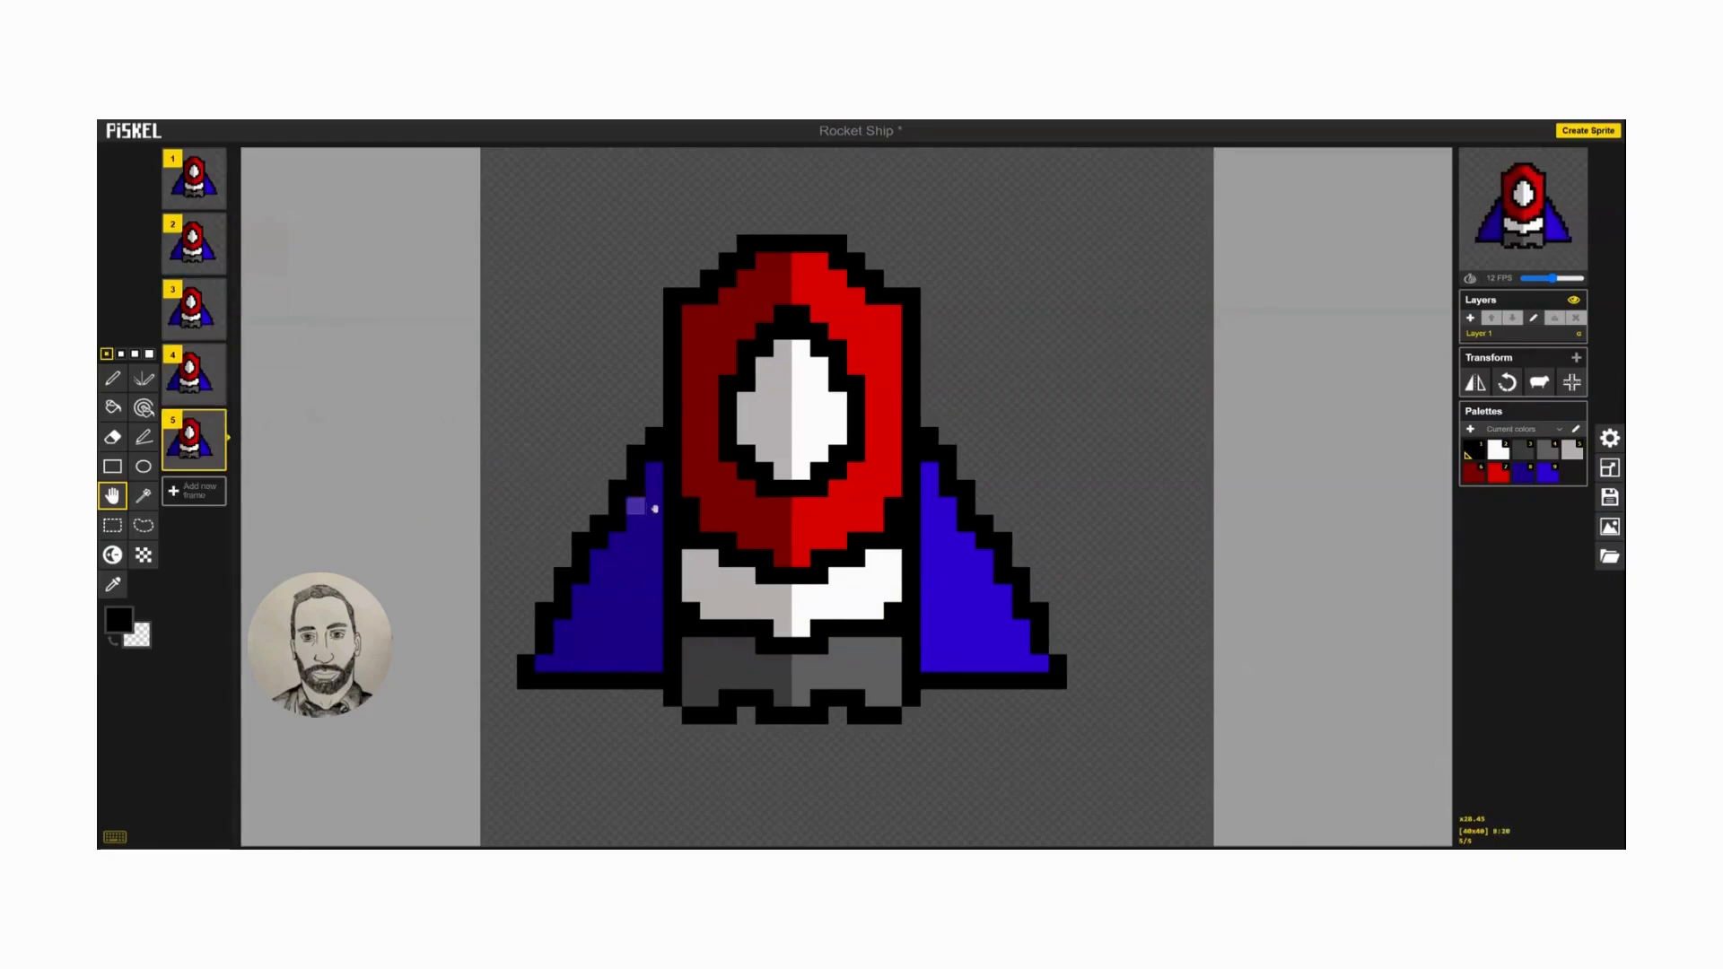
drag(750, 562, 732, 563)
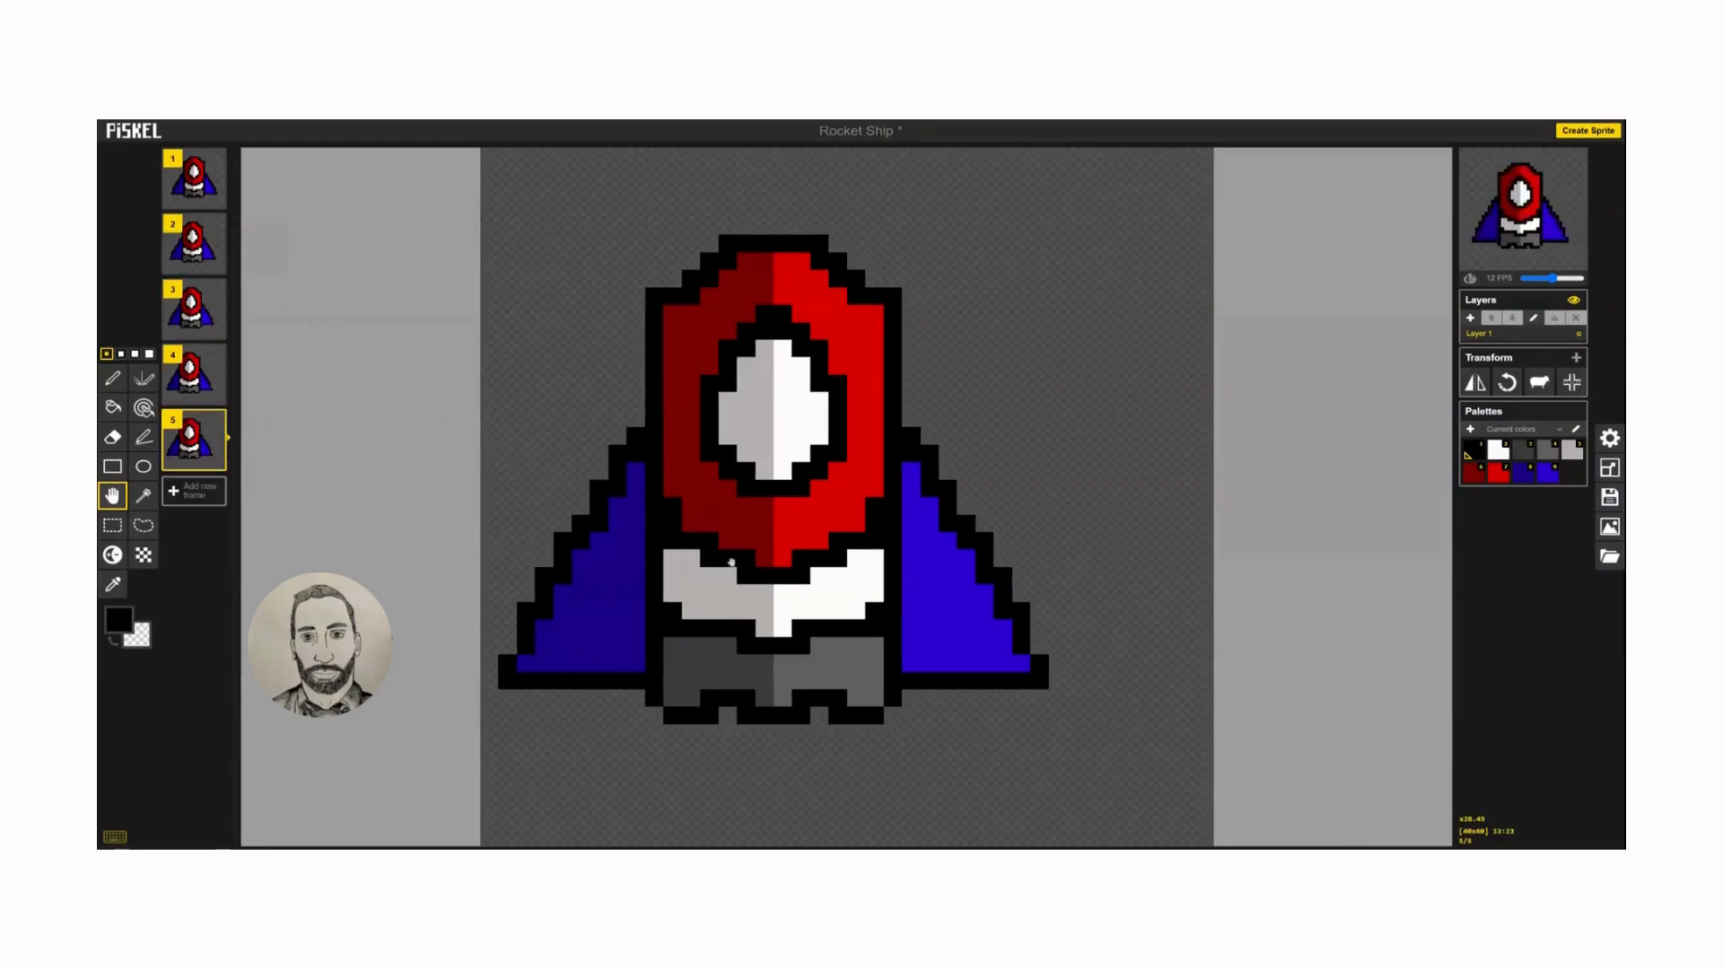
click(215, 461)
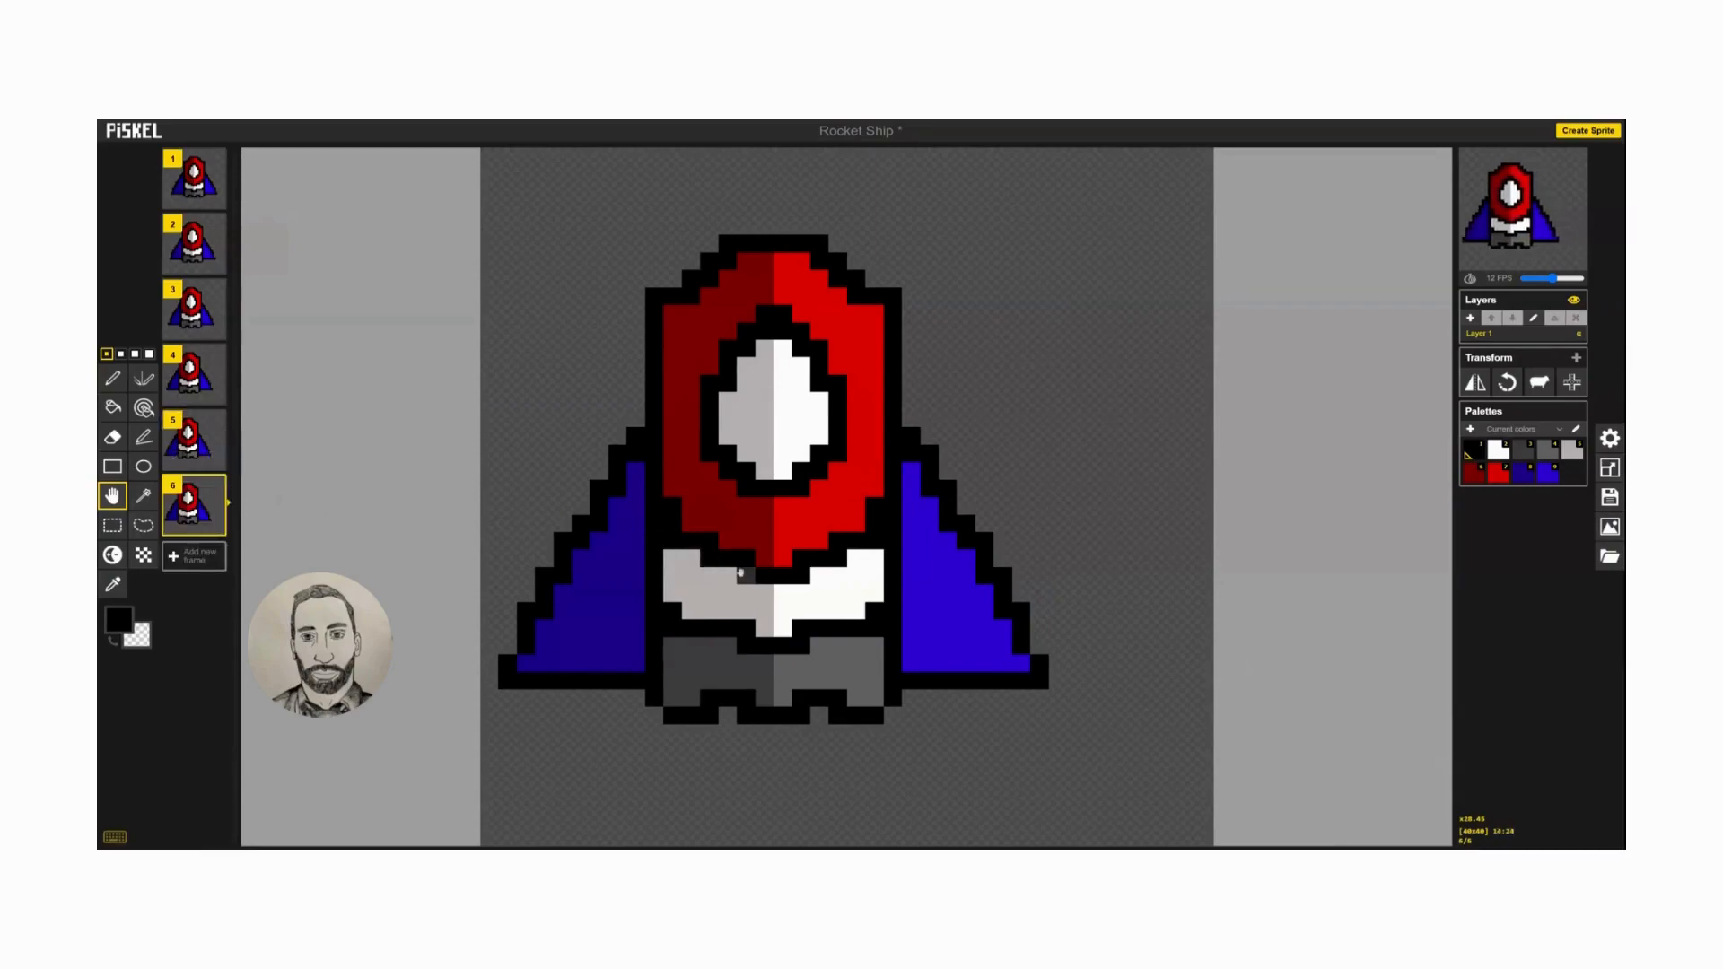
drag(745, 574, 727, 574)
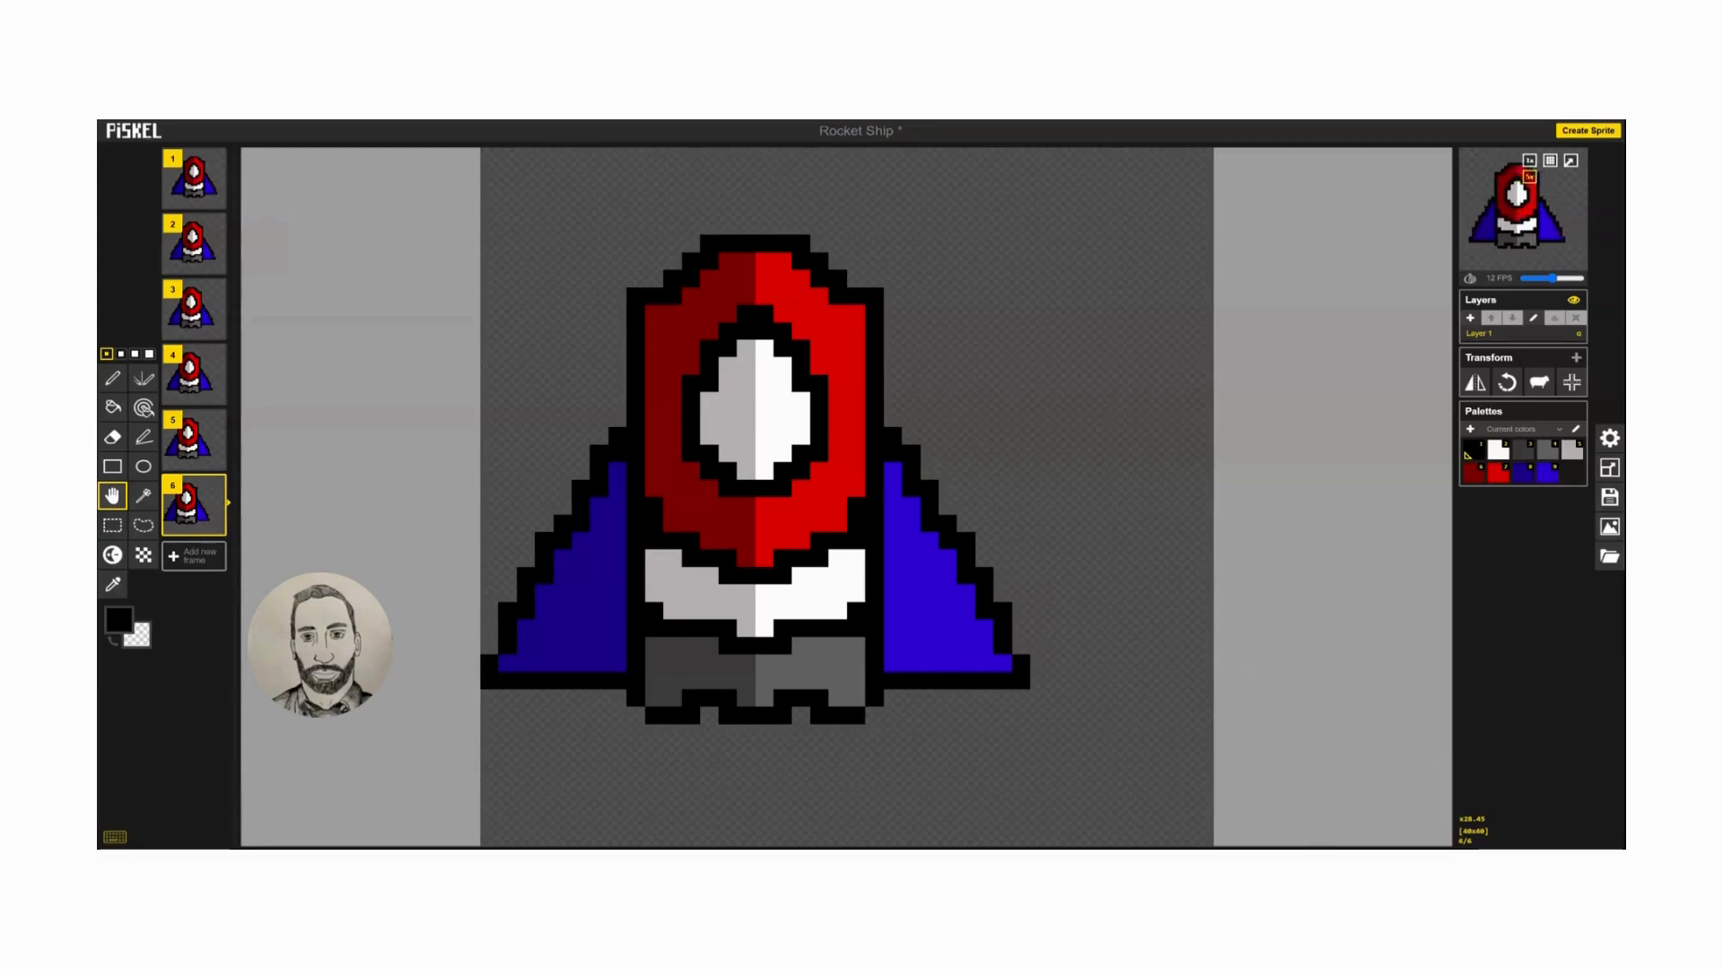
Duplicate frames 5 and 4 and move the copies to the end of the sequence as frames 7 and 8.
click(188, 440)
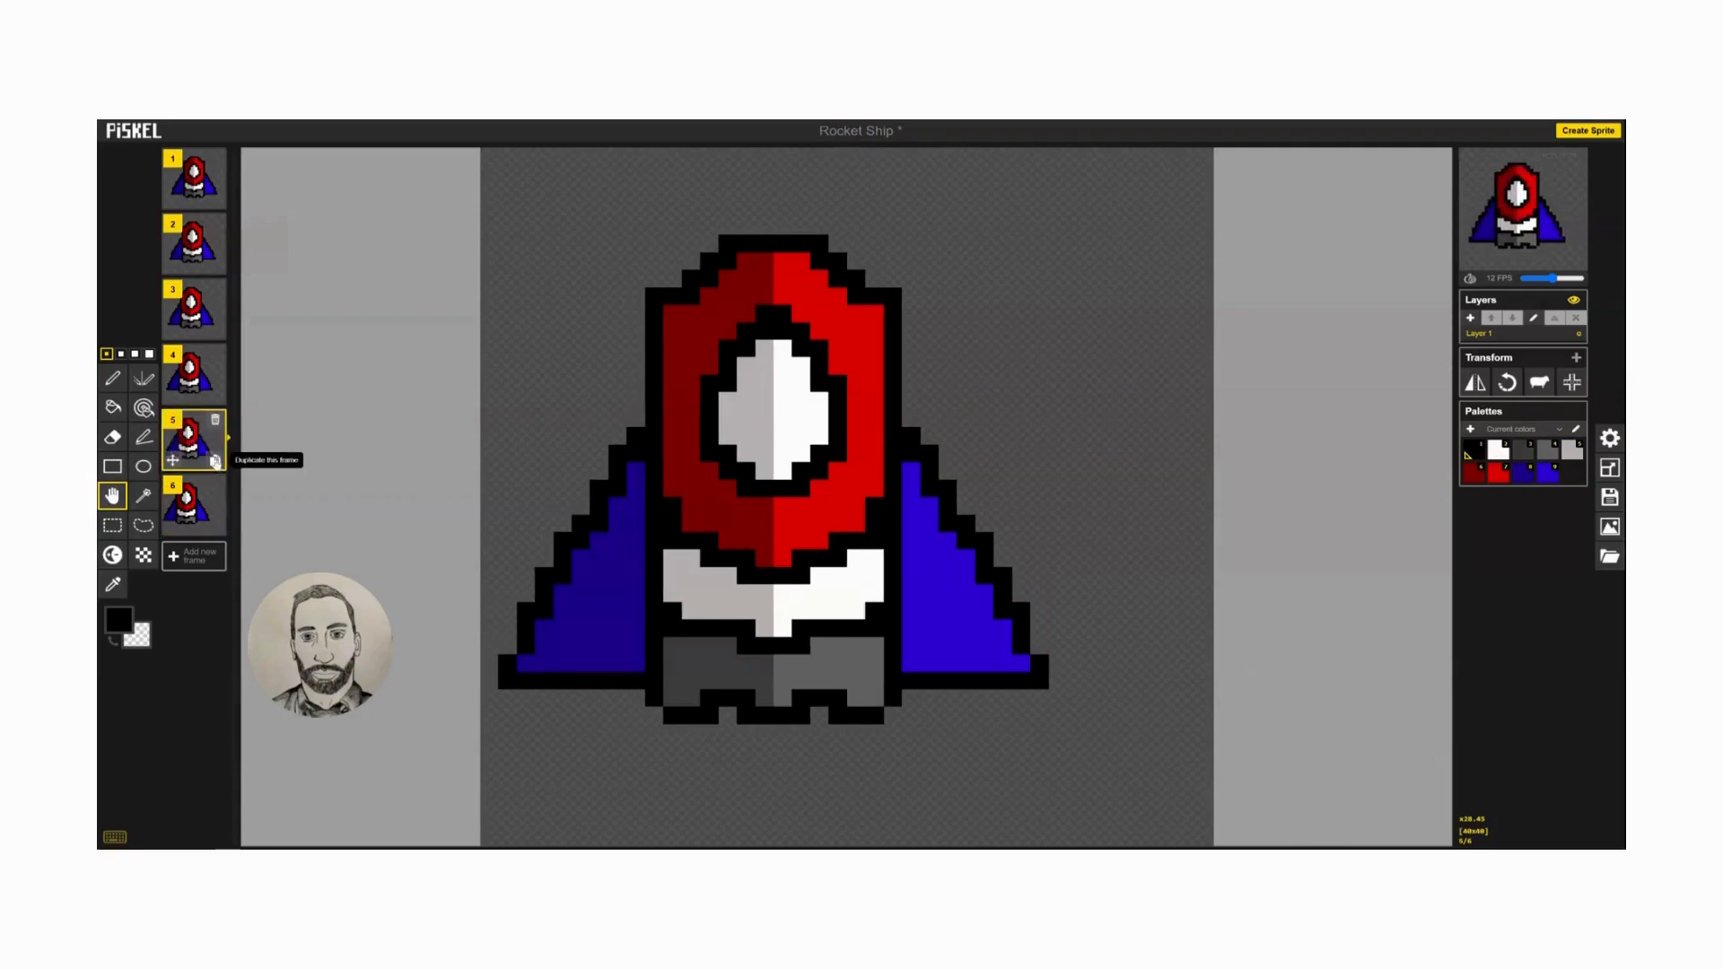
click(215, 460)
drag(196, 498, 184, 584)
click(216, 396)
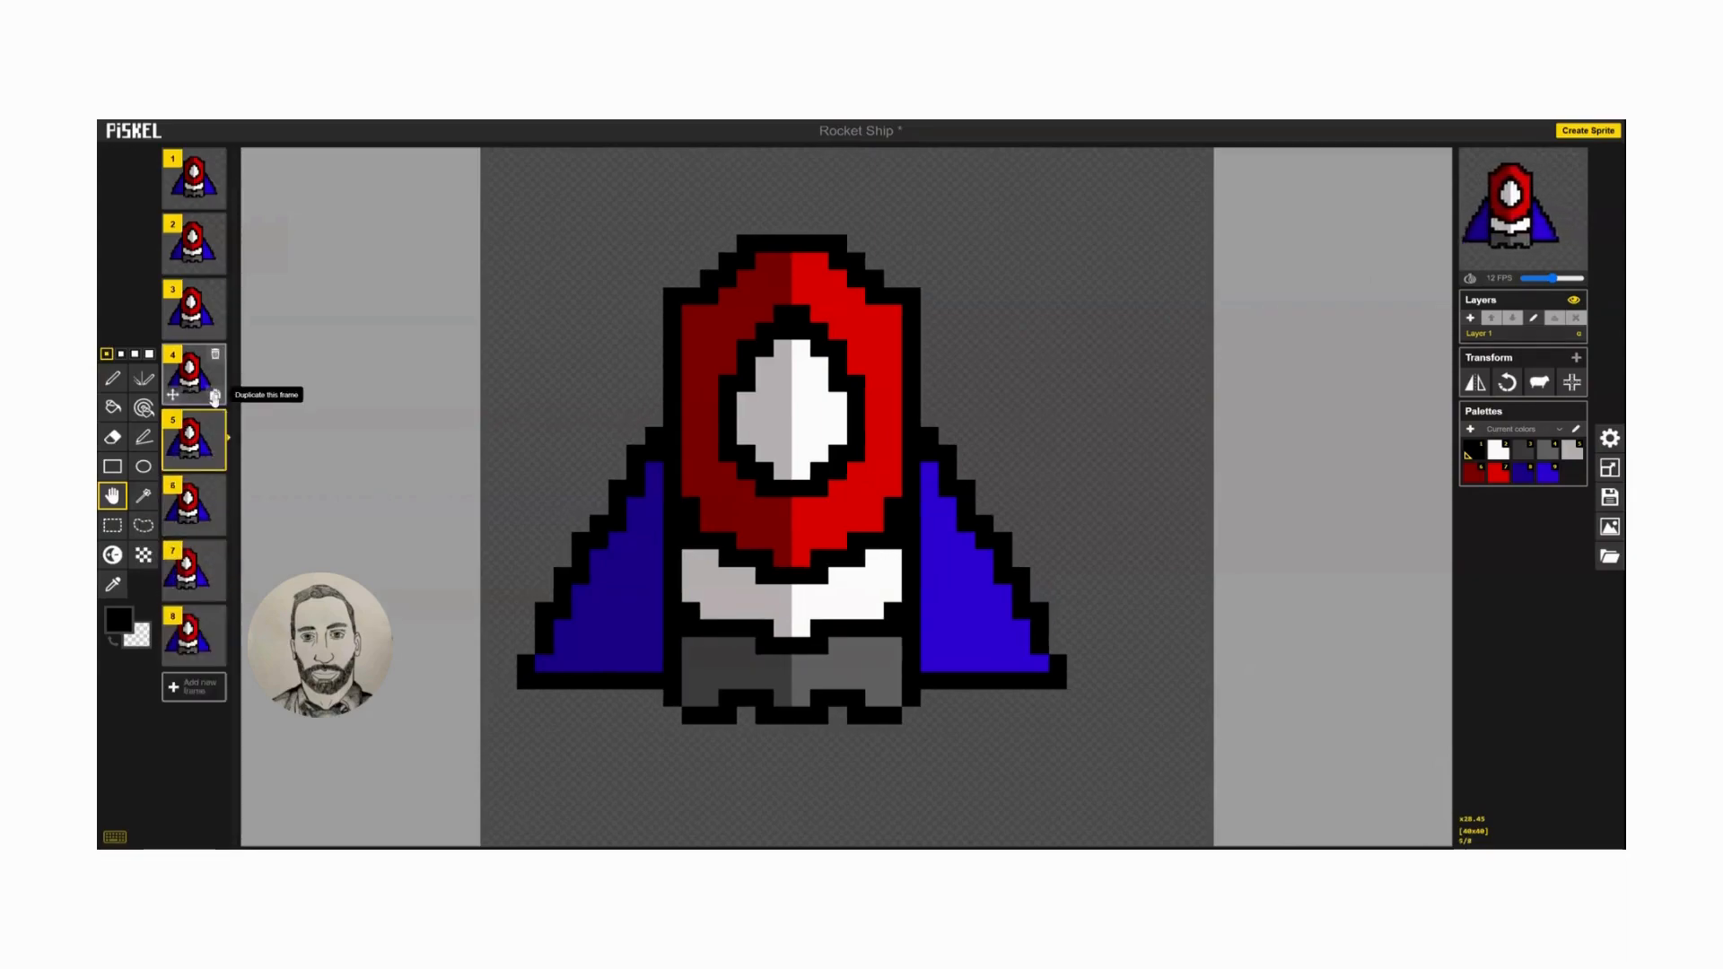
drag(190, 440, 188, 637)
Duplicate frames 3, 2 and 1 in that order and move the copies to the end as frames 9, 10 and 11.
click(215, 332)
drag(196, 393, 194, 709)
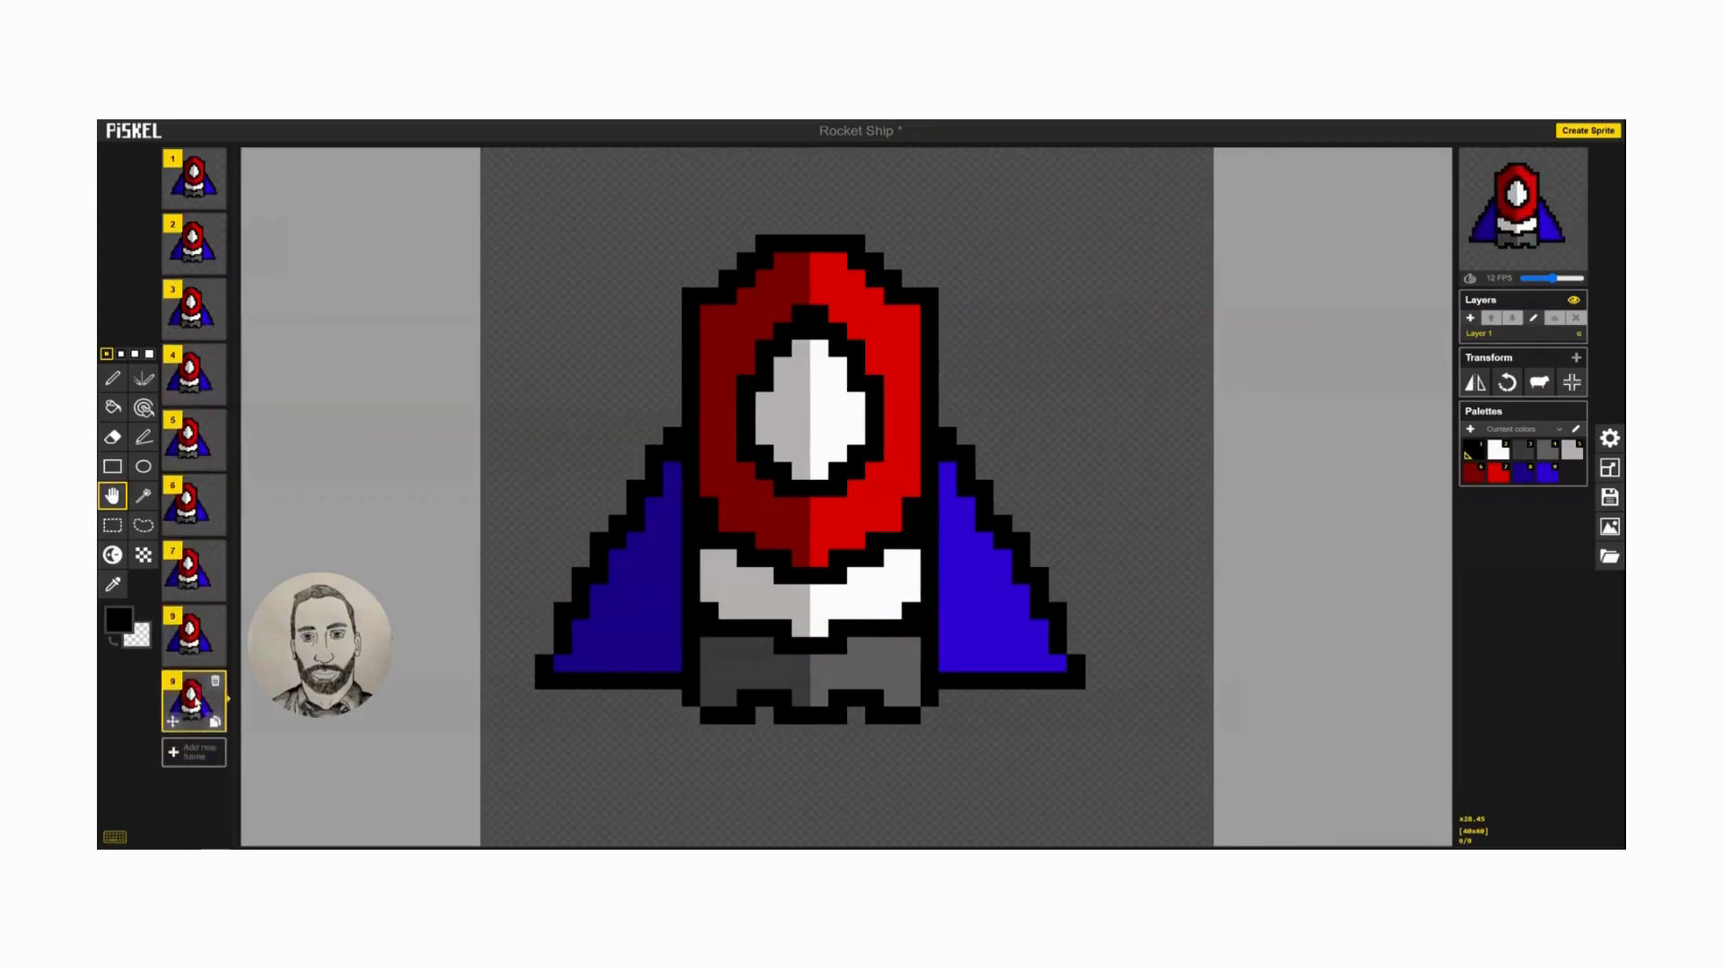
click(216, 267)
drag(201, 310, 196, 772)
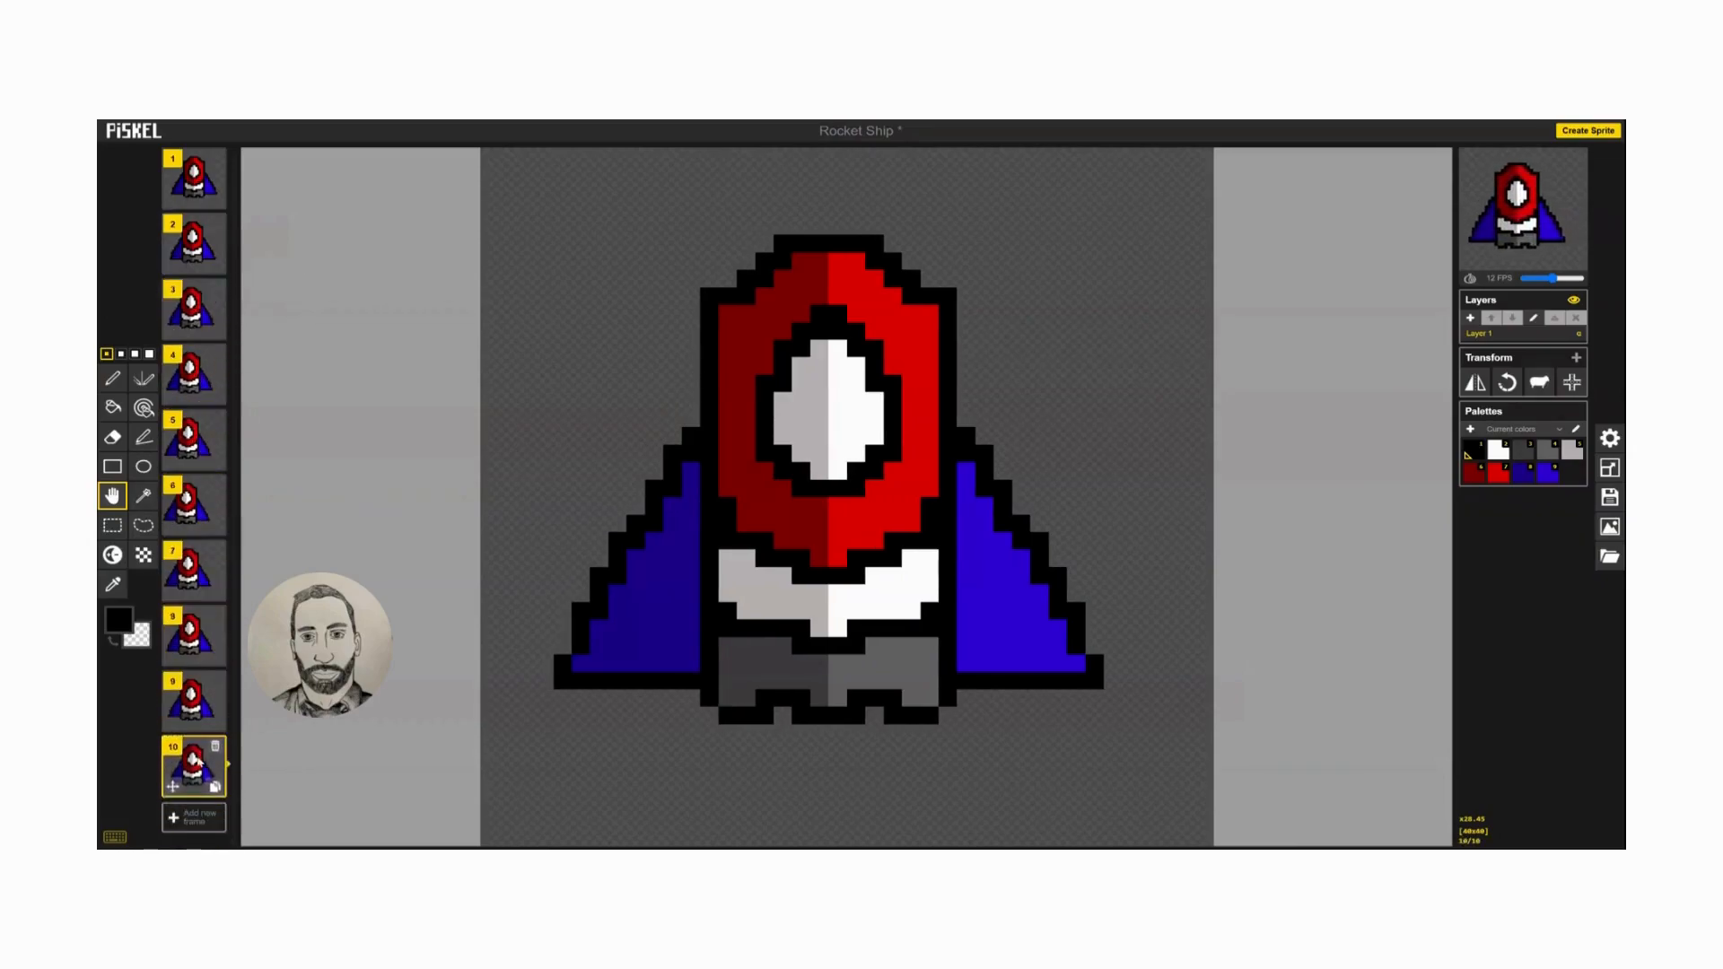
click(212, 201)
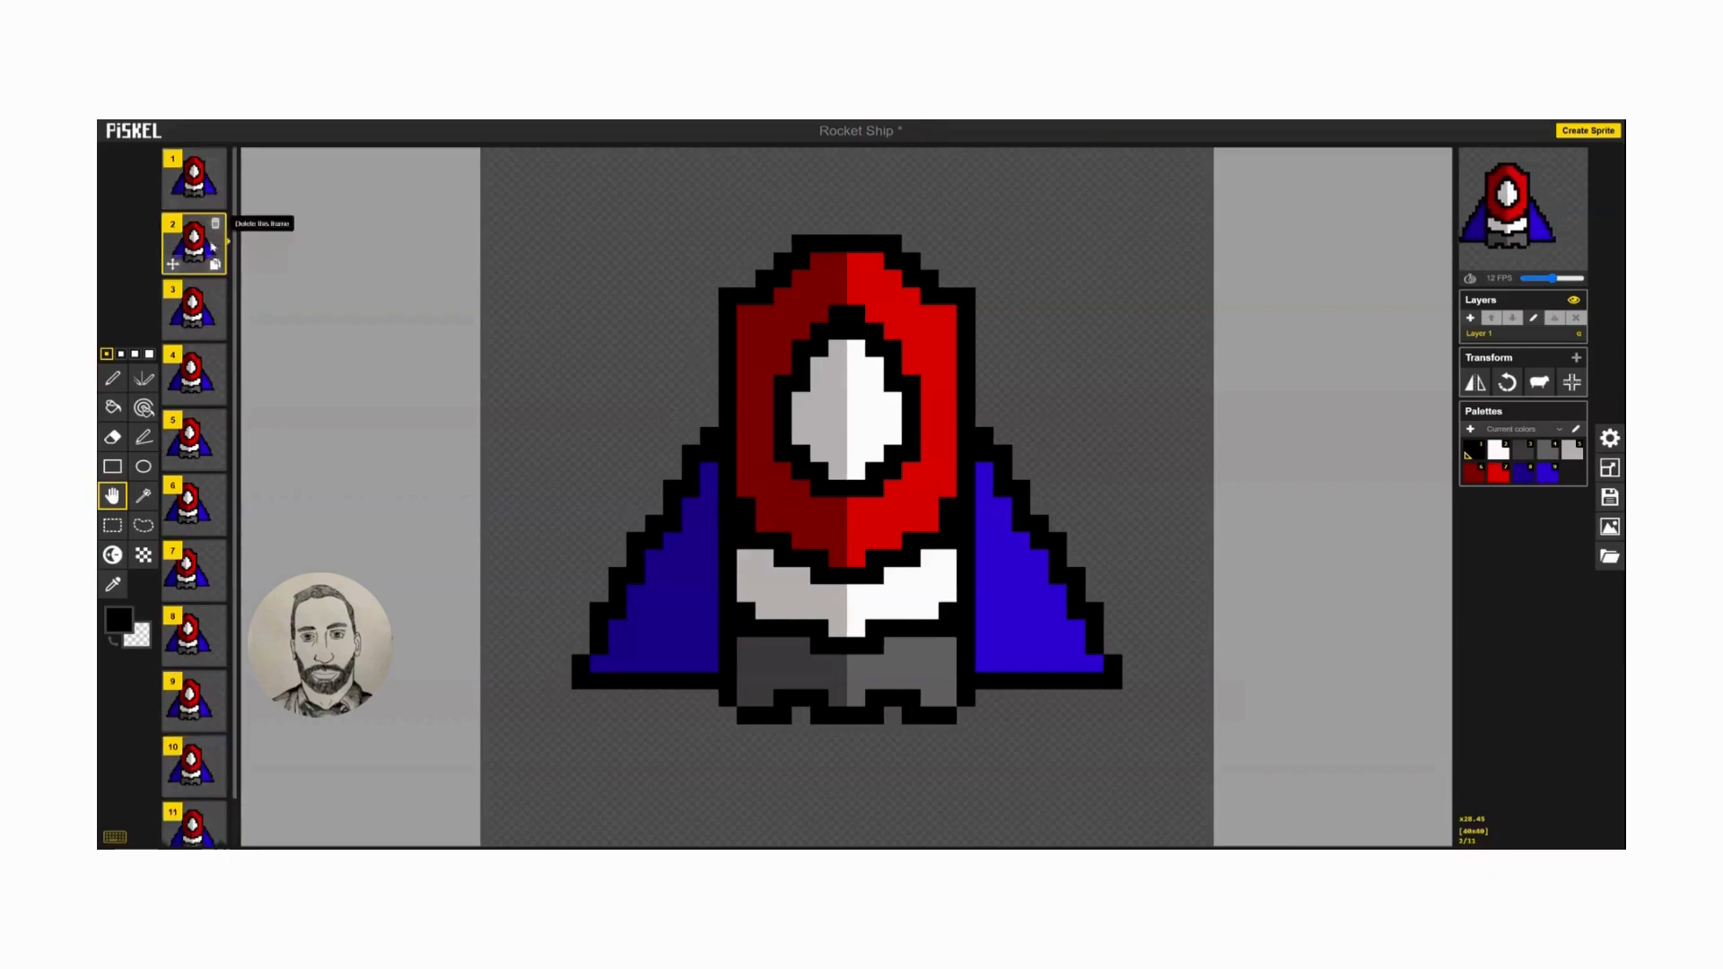
drag(173, 263, 184, 779)
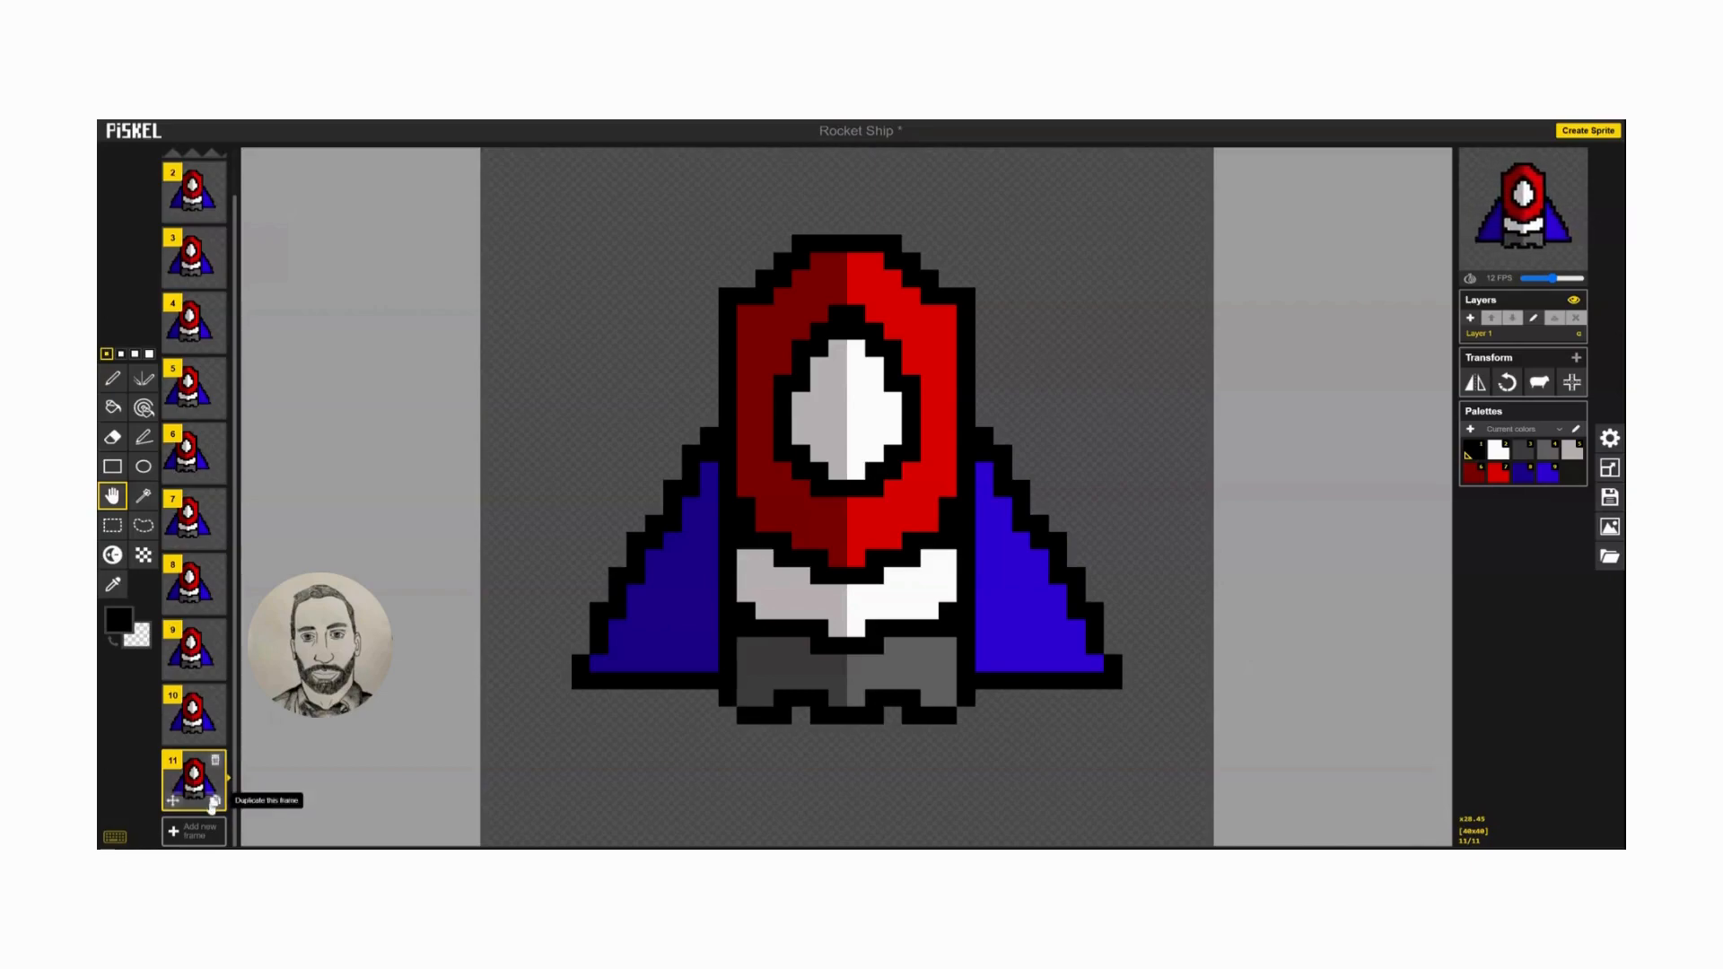
Create frames 12 and 13 from copies of the last frame, shifting the ship one pixel further right in each.
click(216, 800)
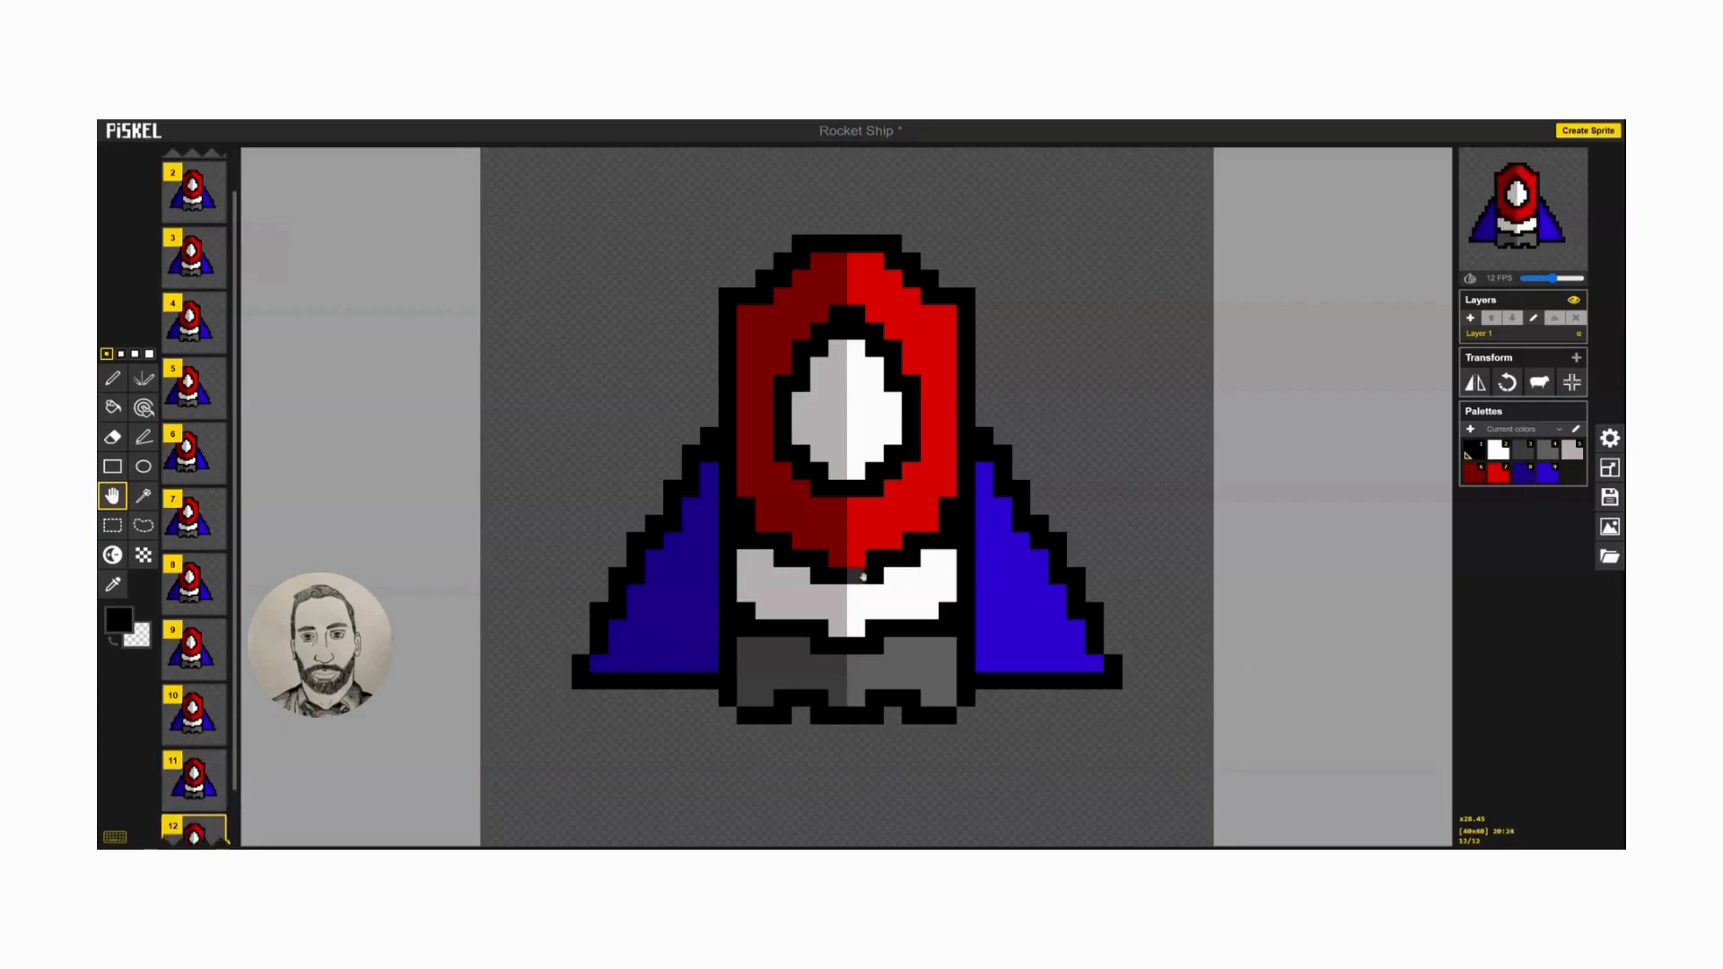
drag(843, 575, 857, 576)
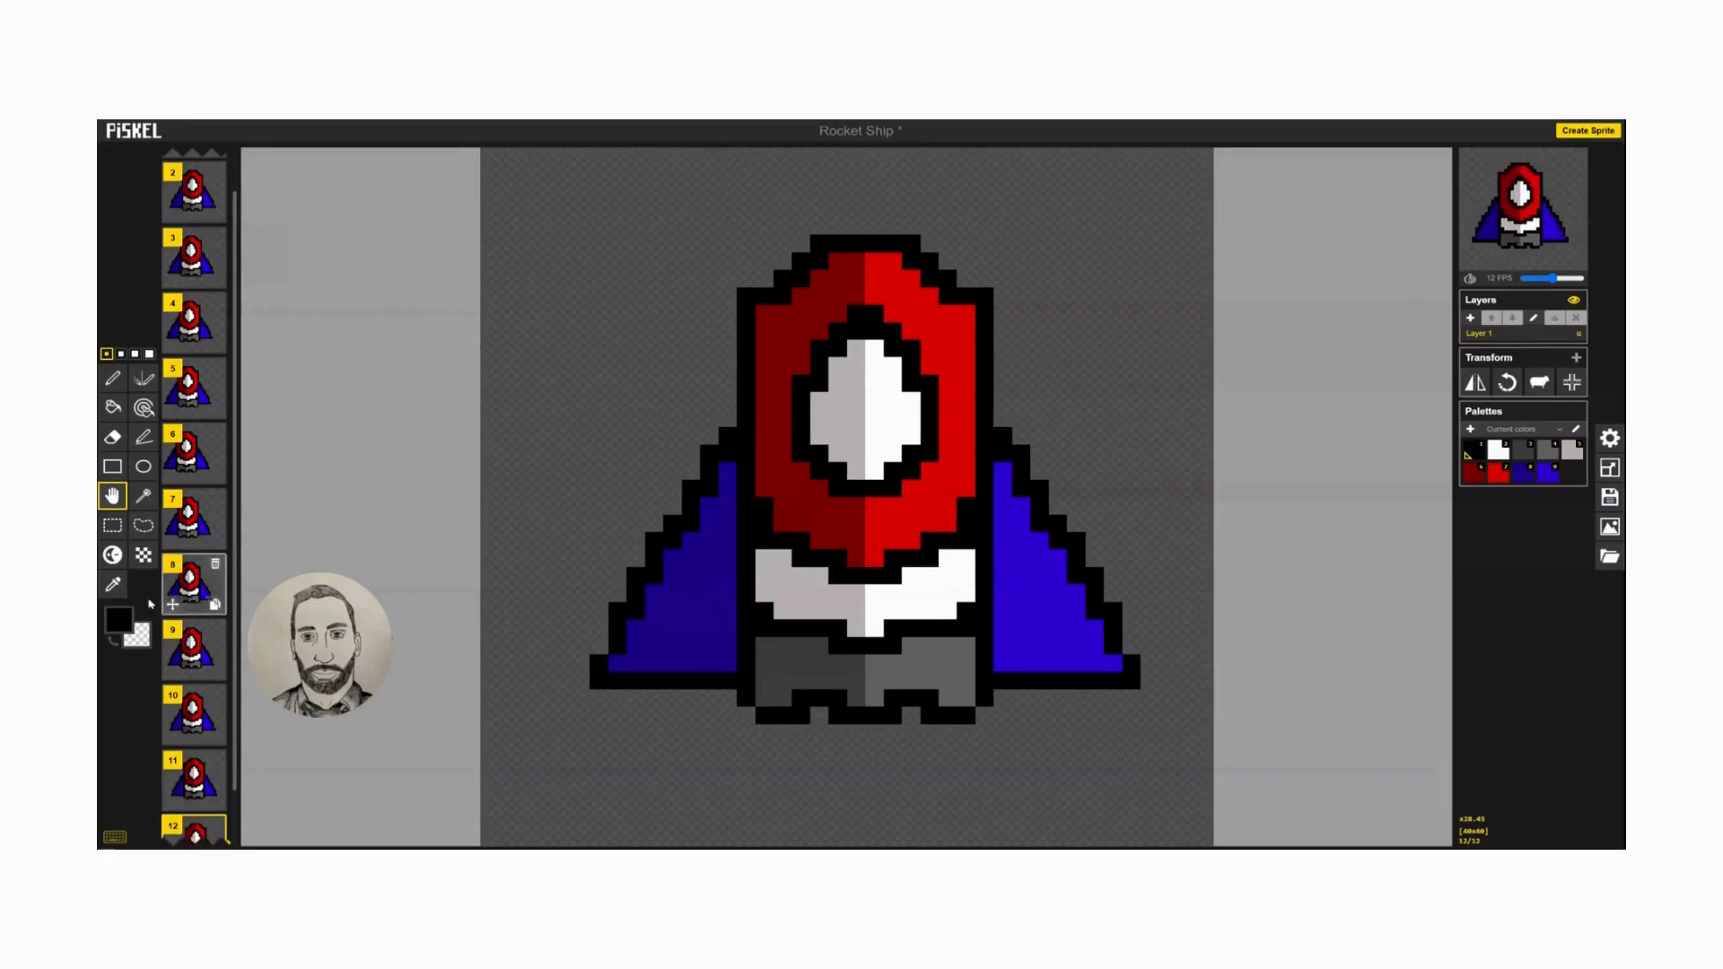
scroll(225, 772, down, 2)
mouse_move(214, 801)
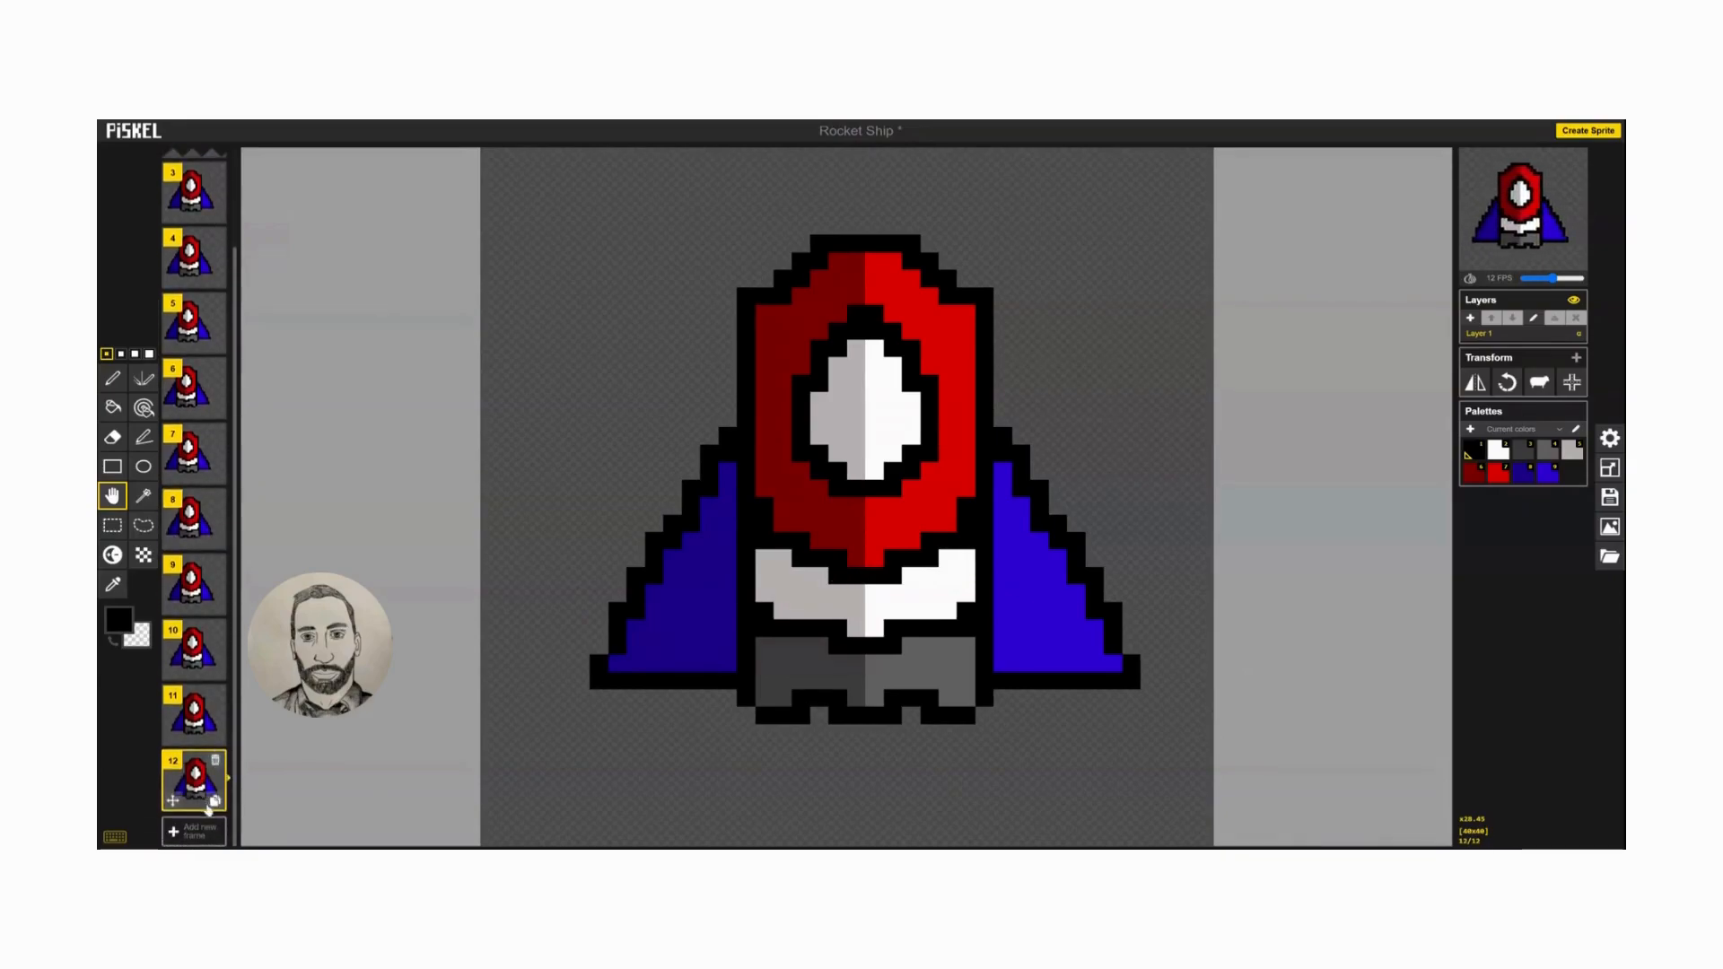
click(214, 802)
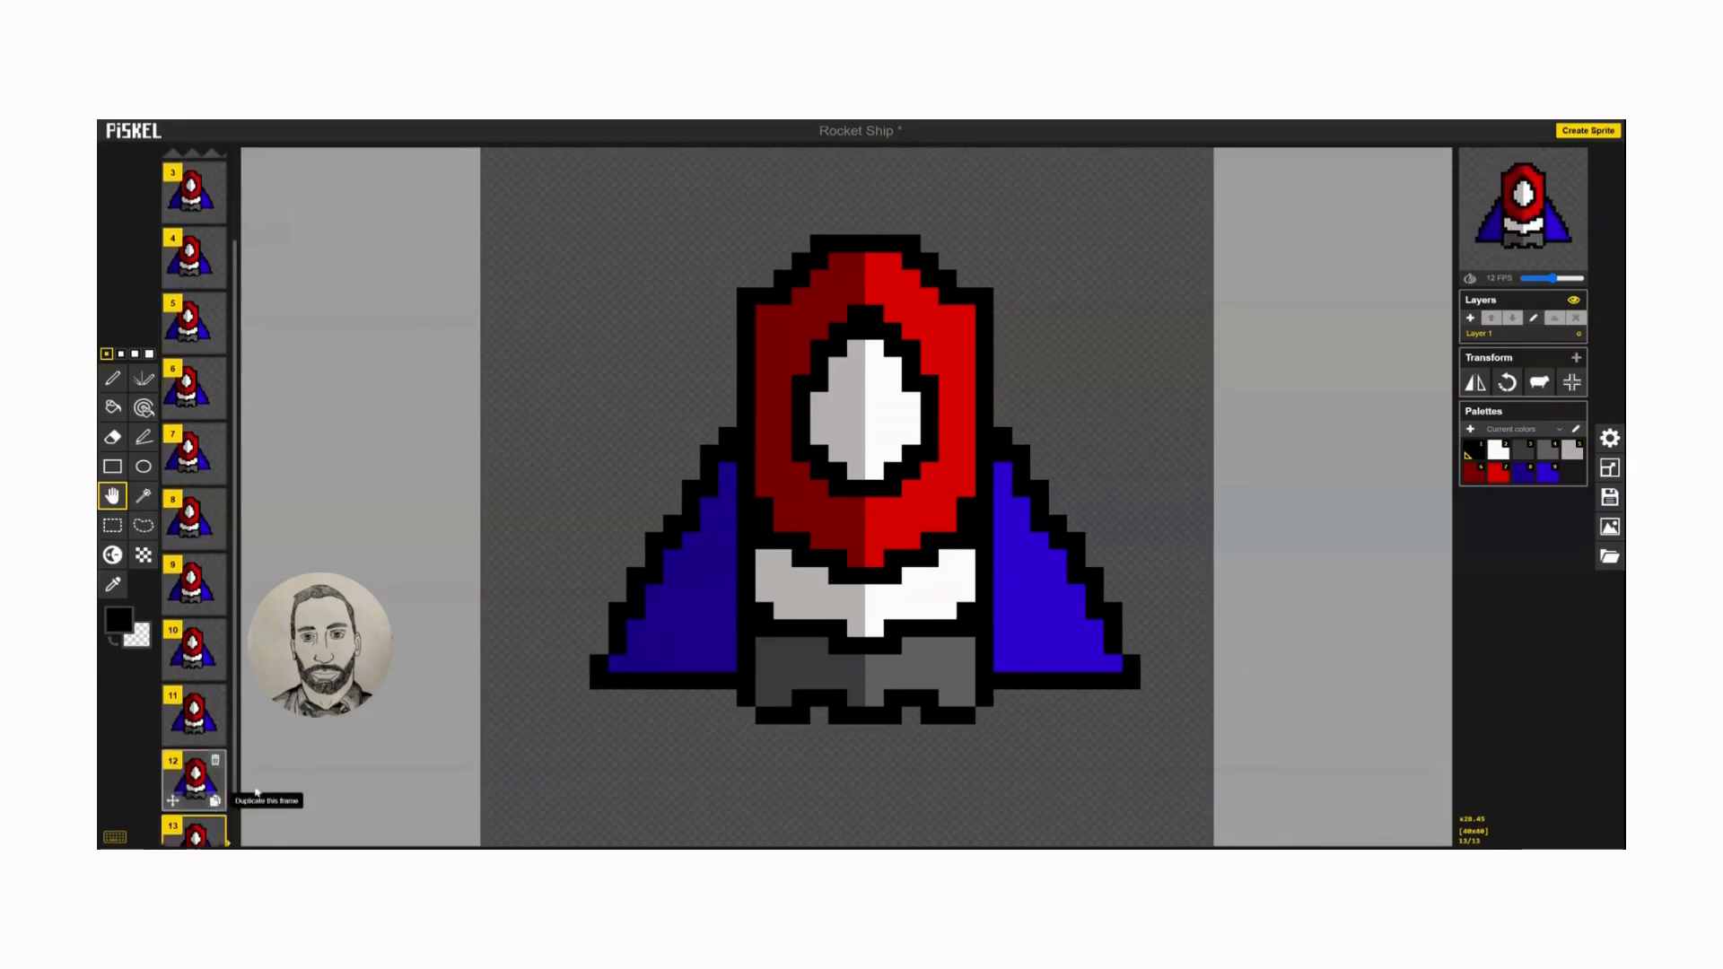
drag(867, 570, 885, 570)
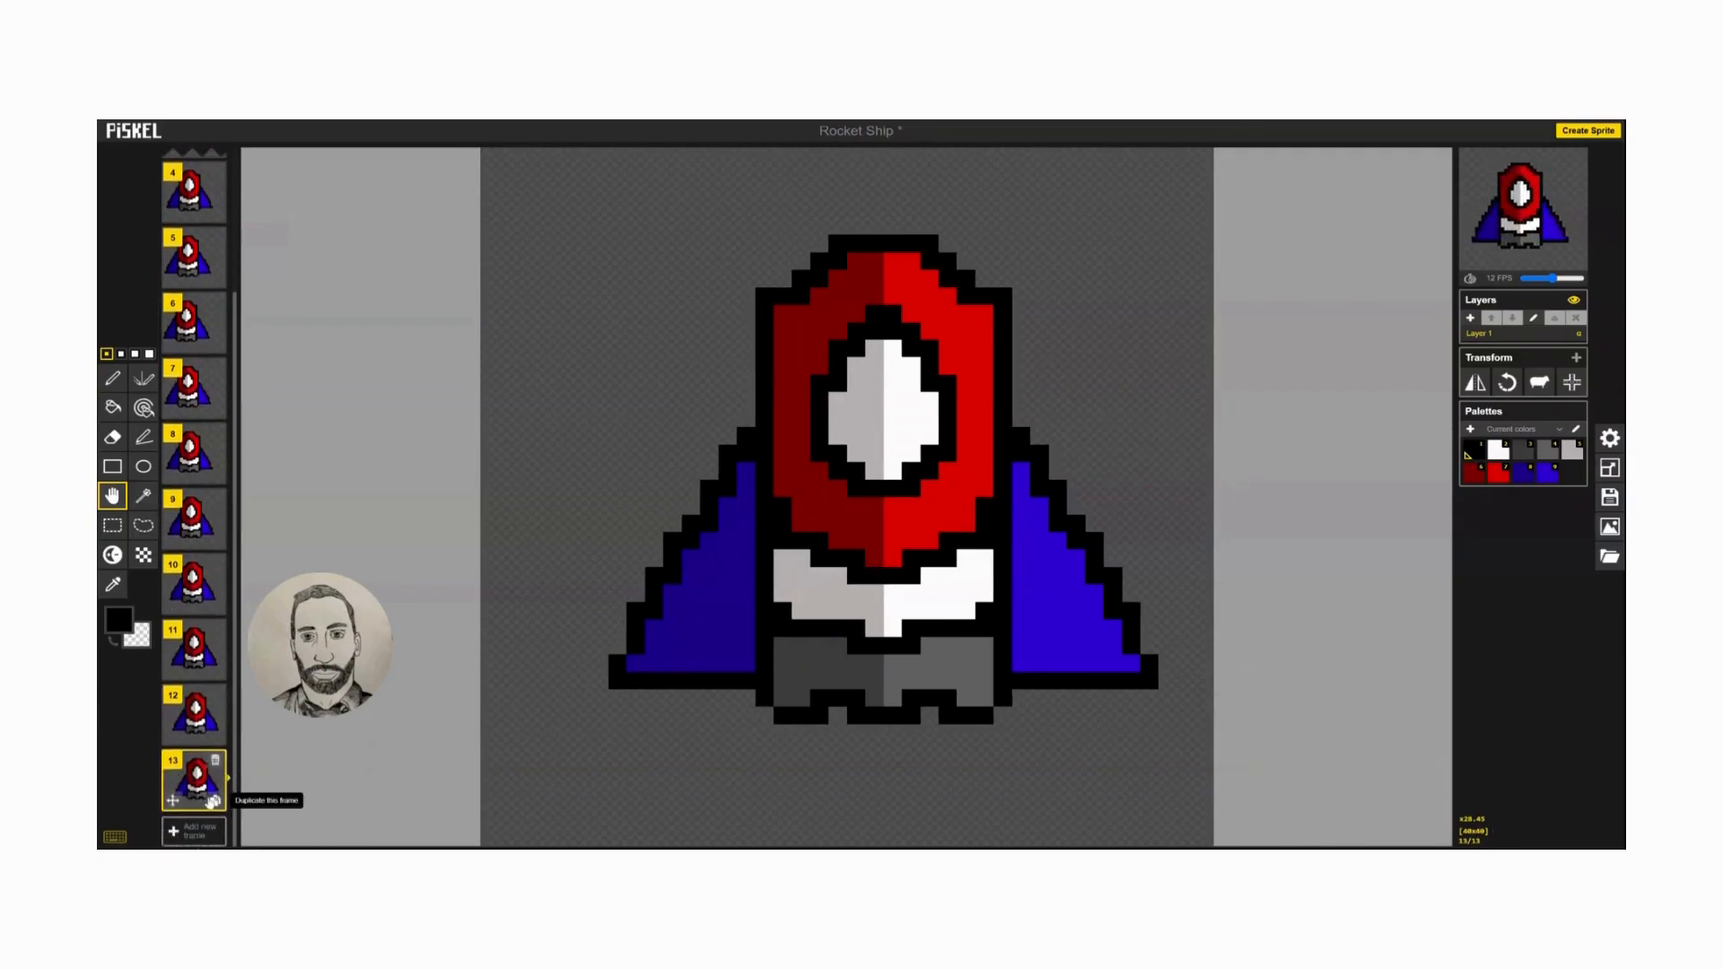
Add frames 14, 15 and 16 by duplicating the last frame each time and moving the ship one more pixel right.
click(214, 801)
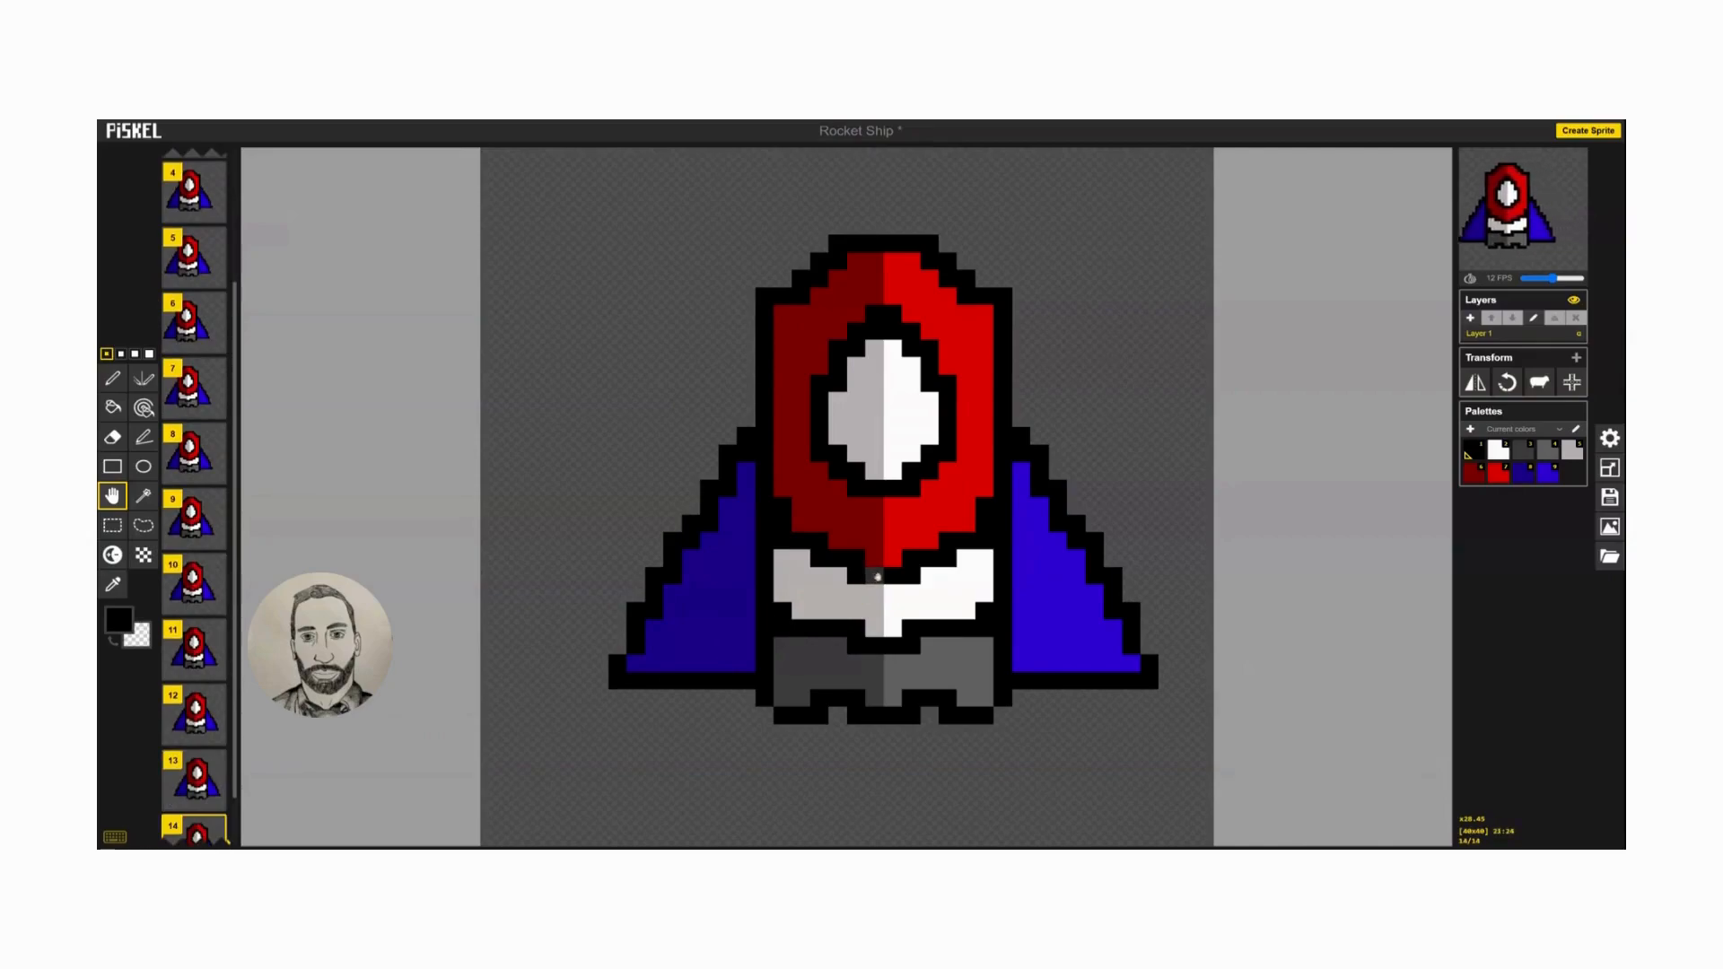
drag(867, 576, 885, 576)
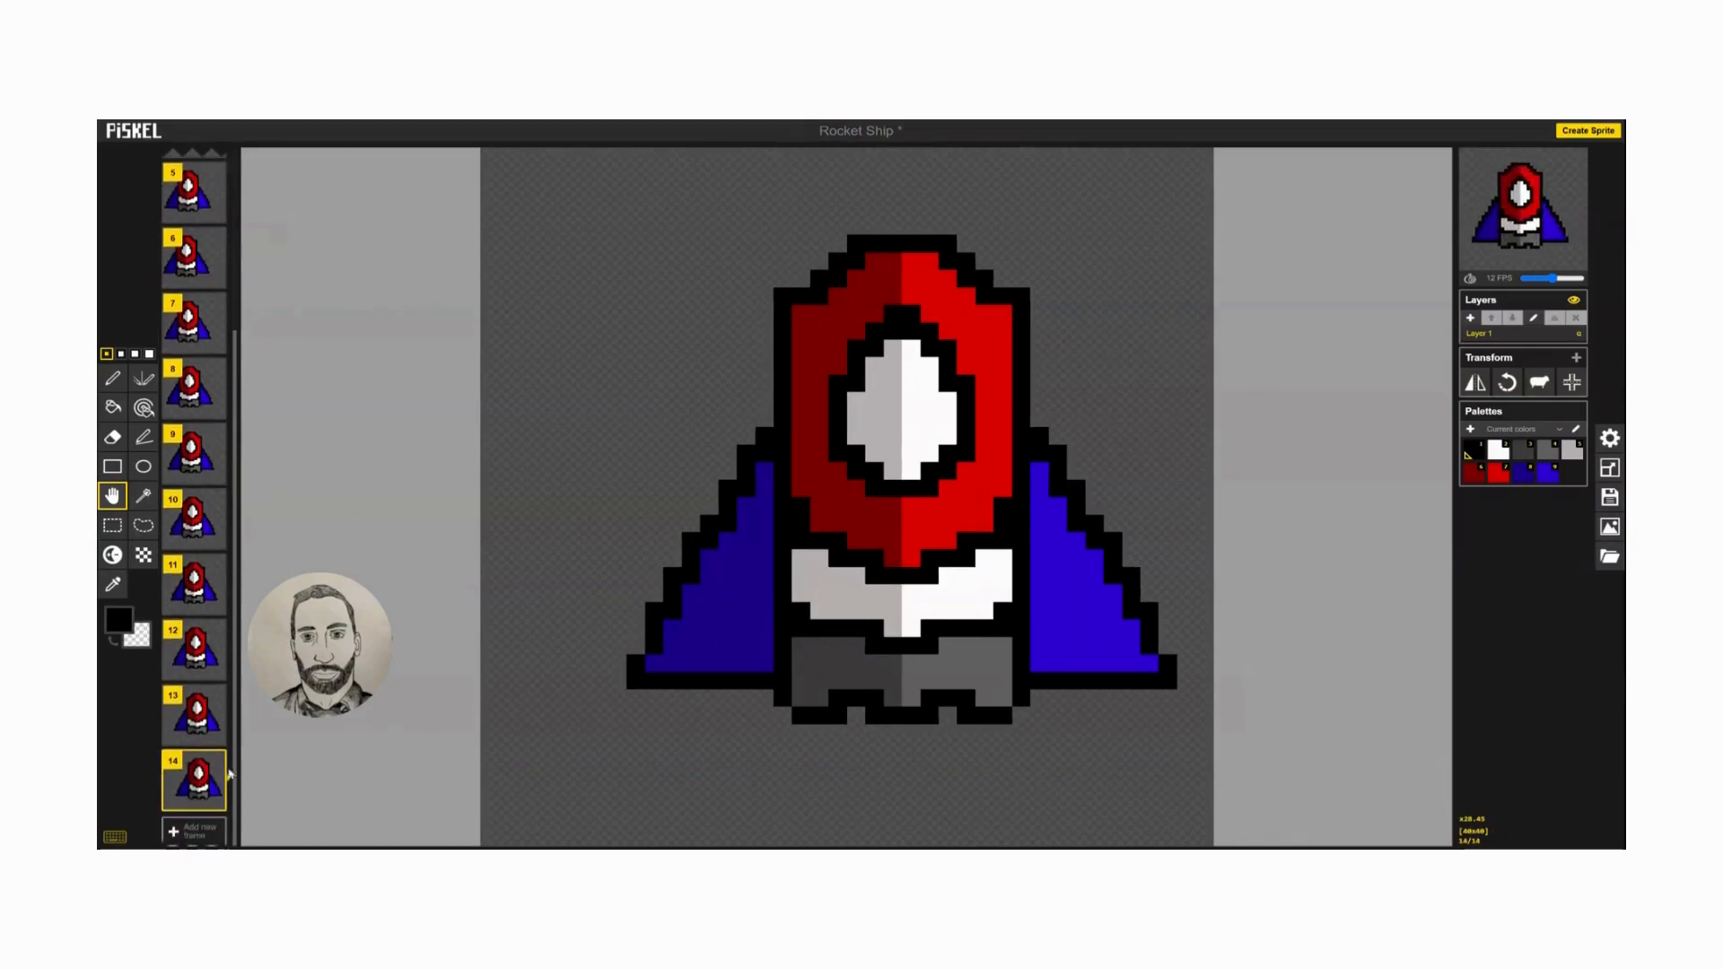
click(214, 806)
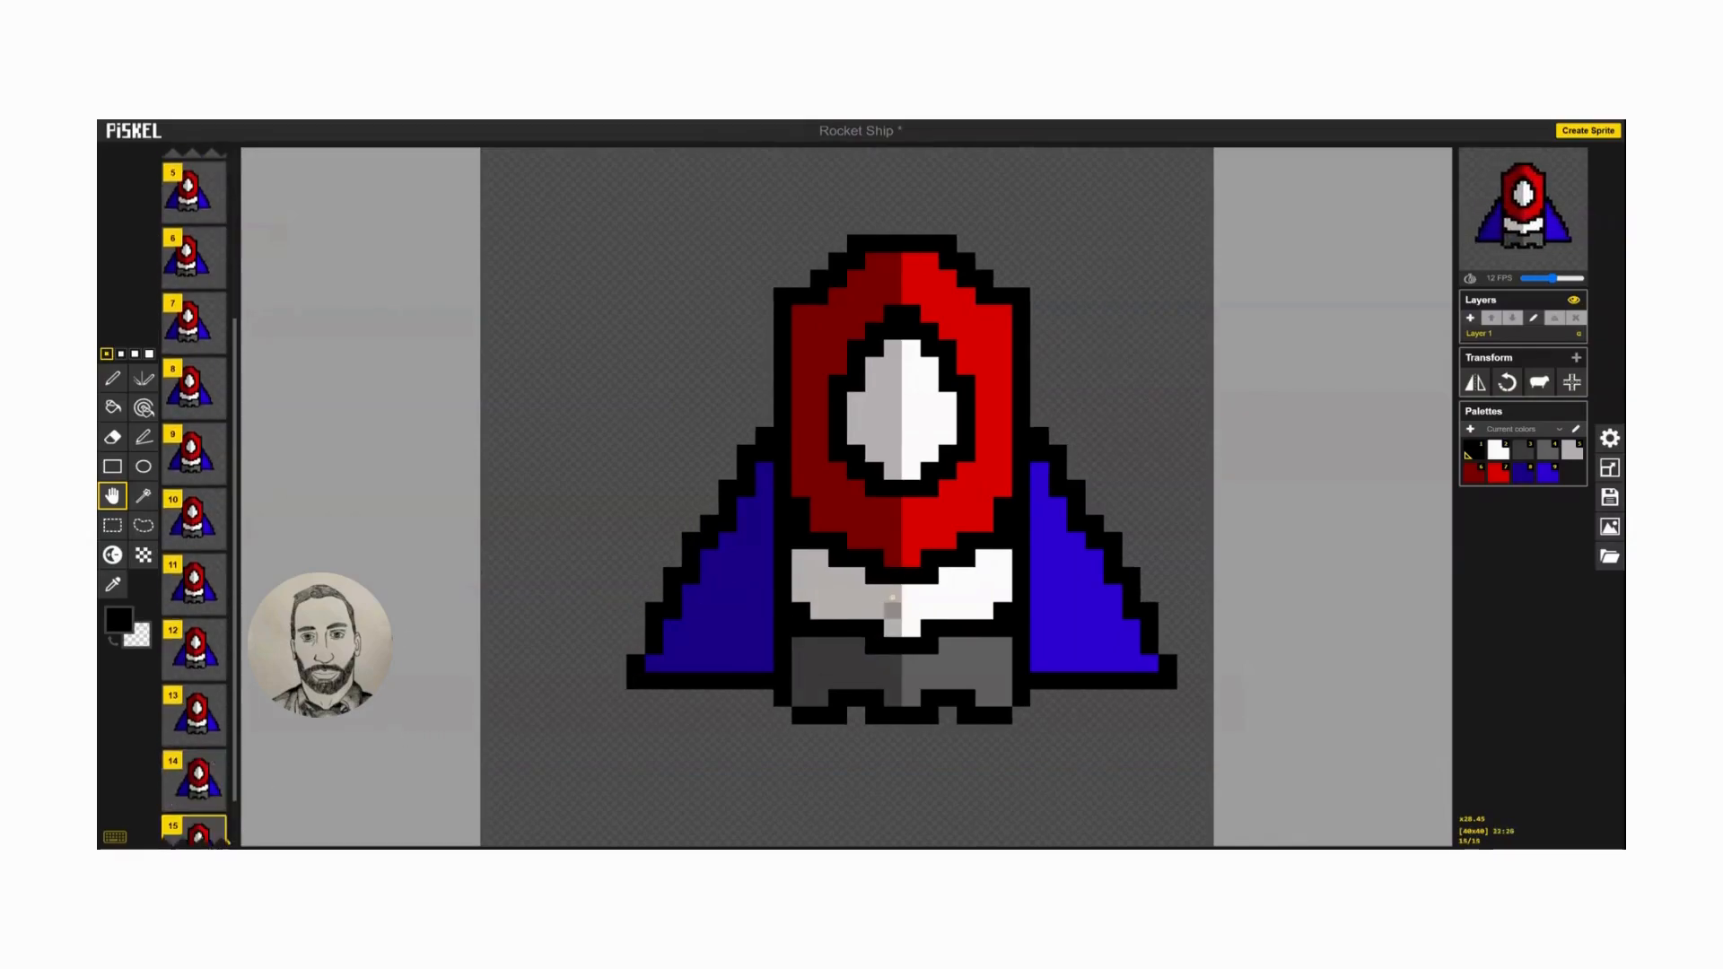
drag(894, 575, 911, 575)
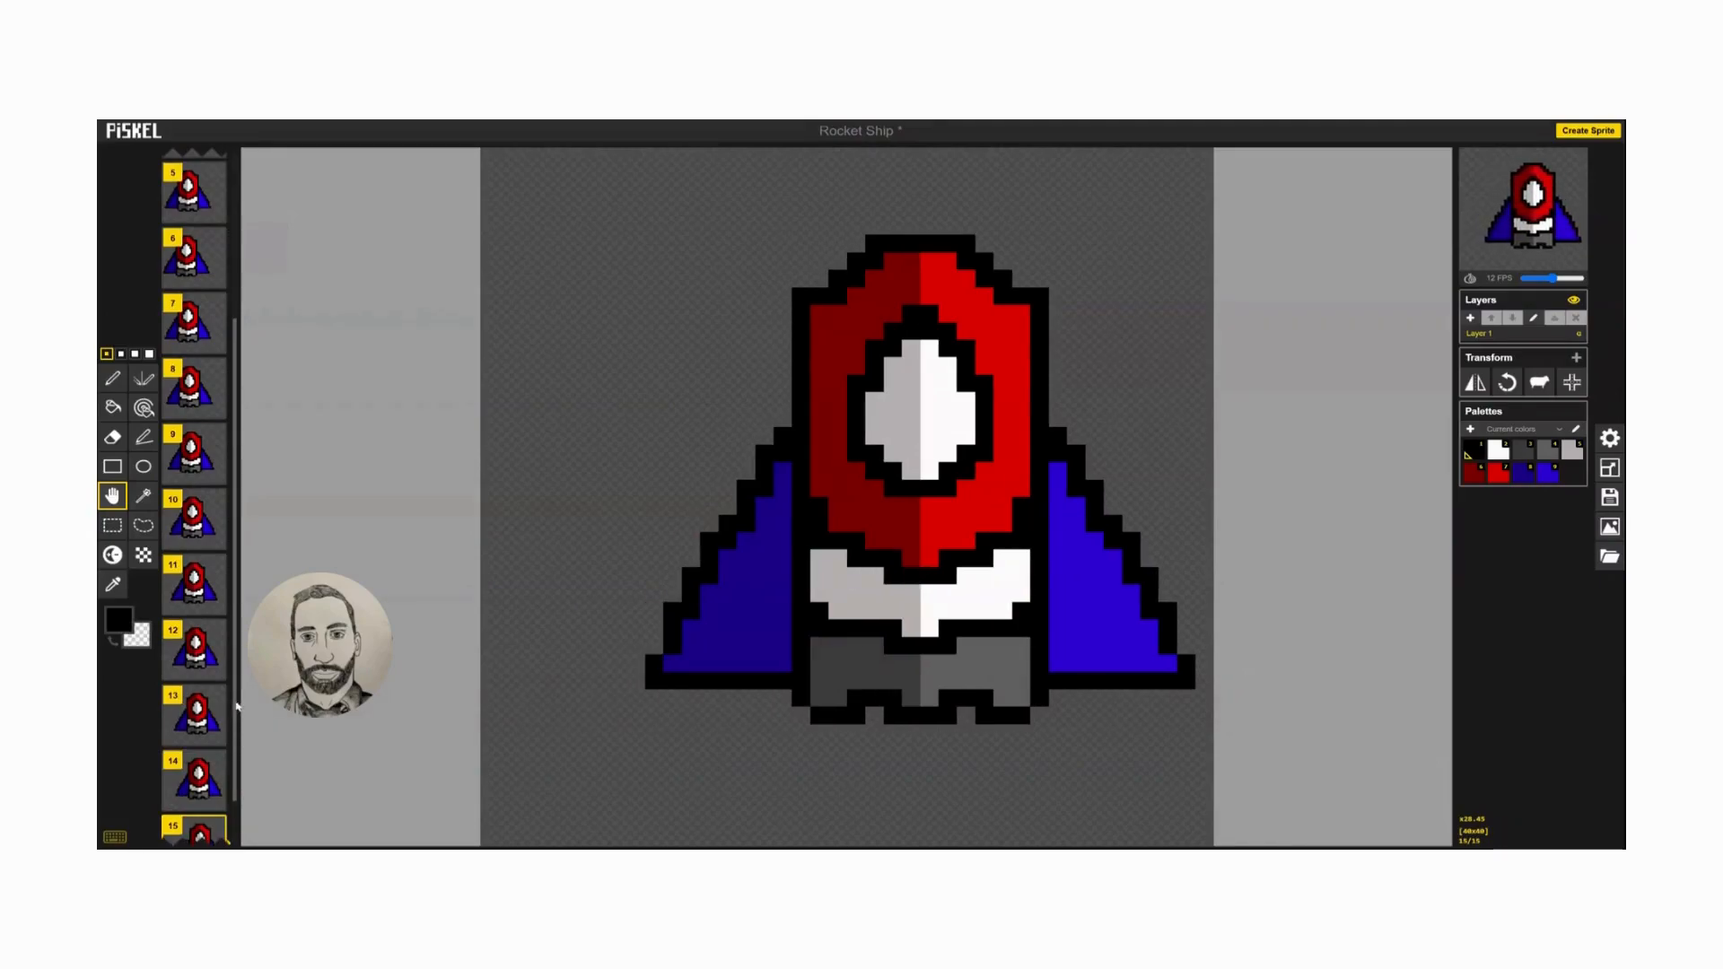
scroll(196, 780, down, 1)
click(215, 801)
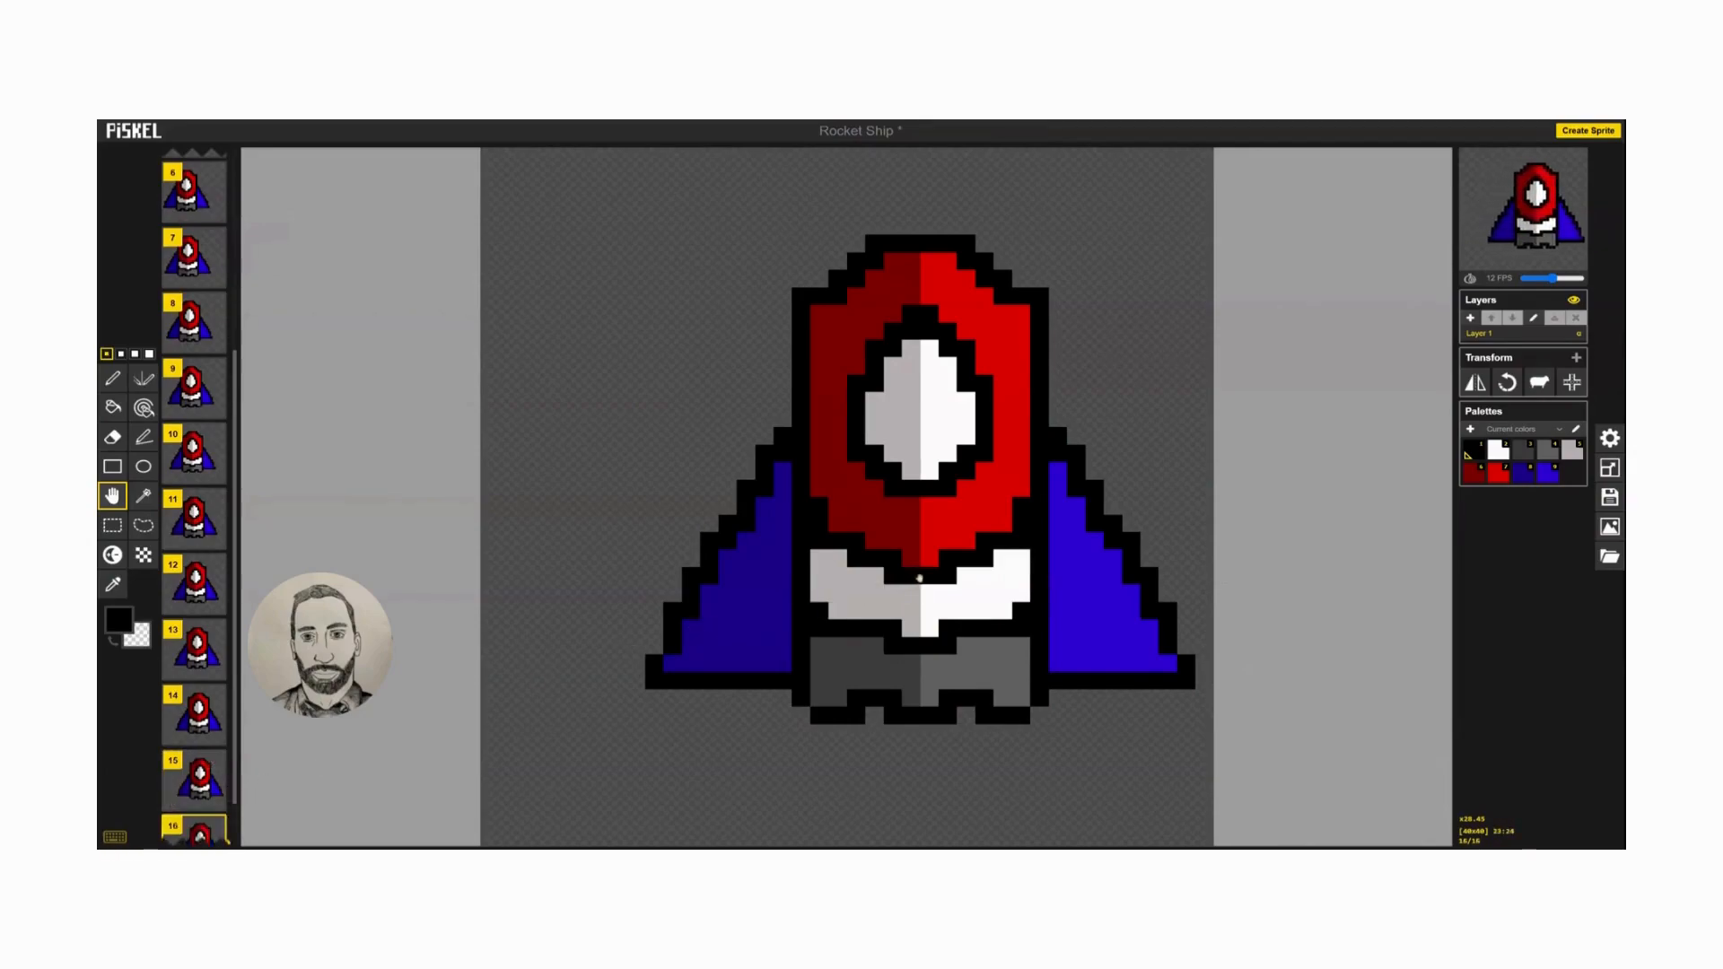
drag(909, 579, 928, 578)
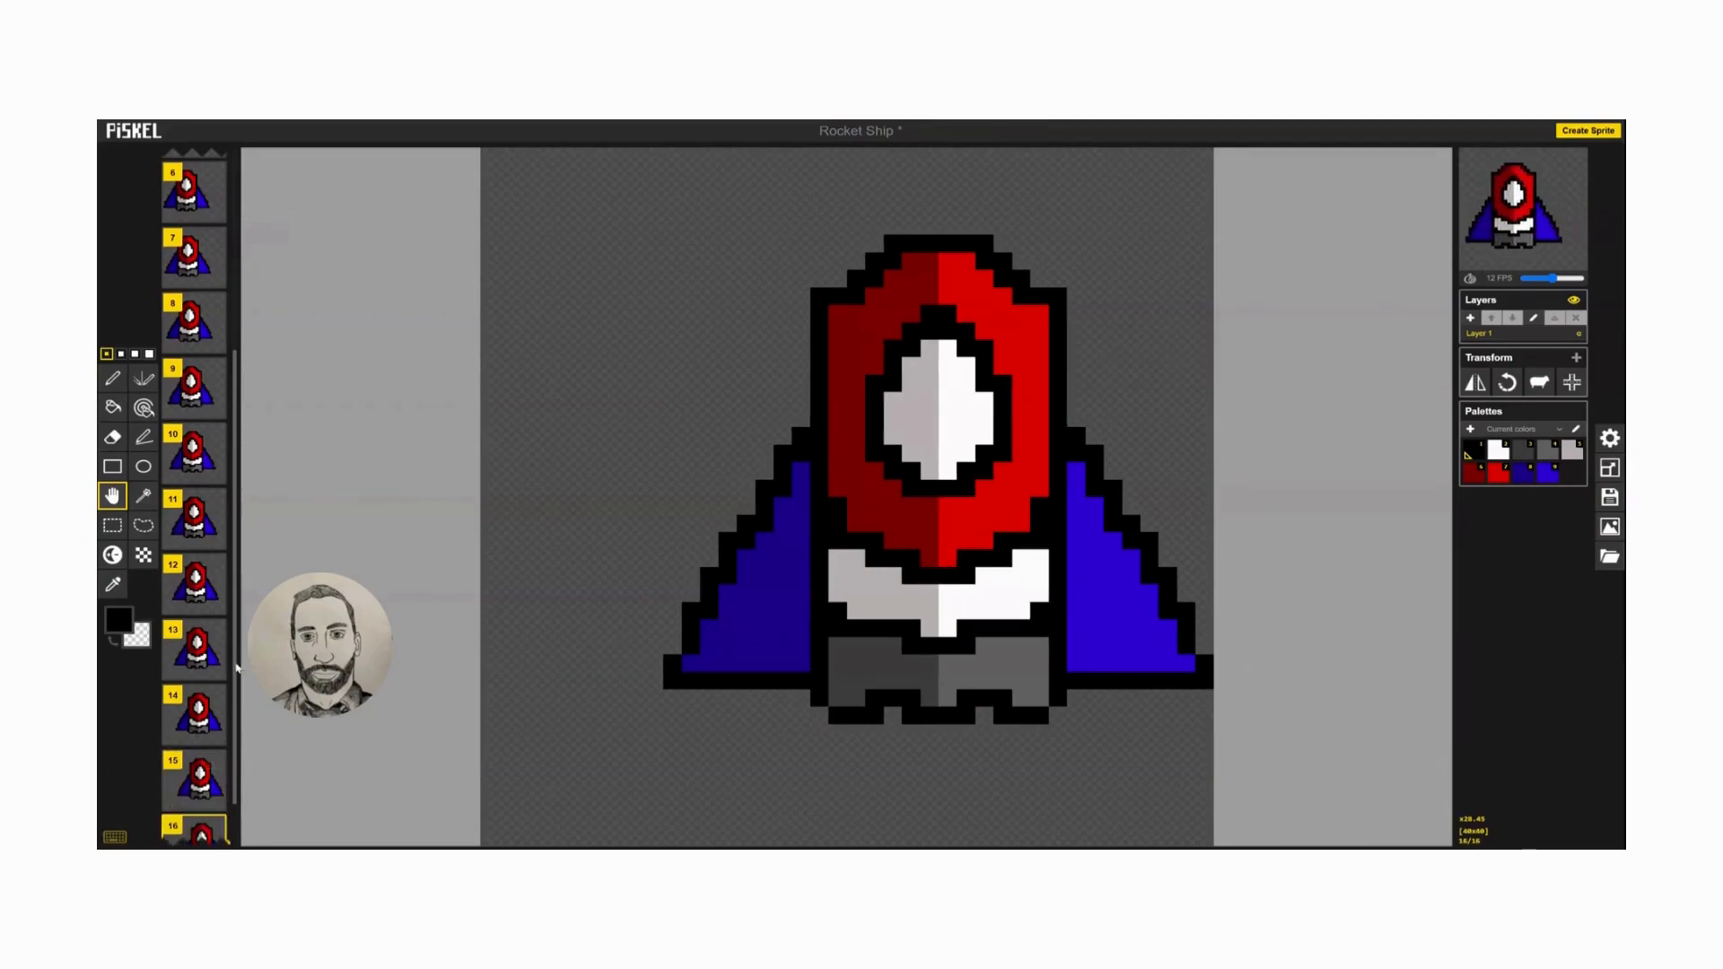
Duplicate frames 15 and 14 in that order and move the copies to the end of the sequence as frames 17 and 18.
scroll(231, 758, down, 1)
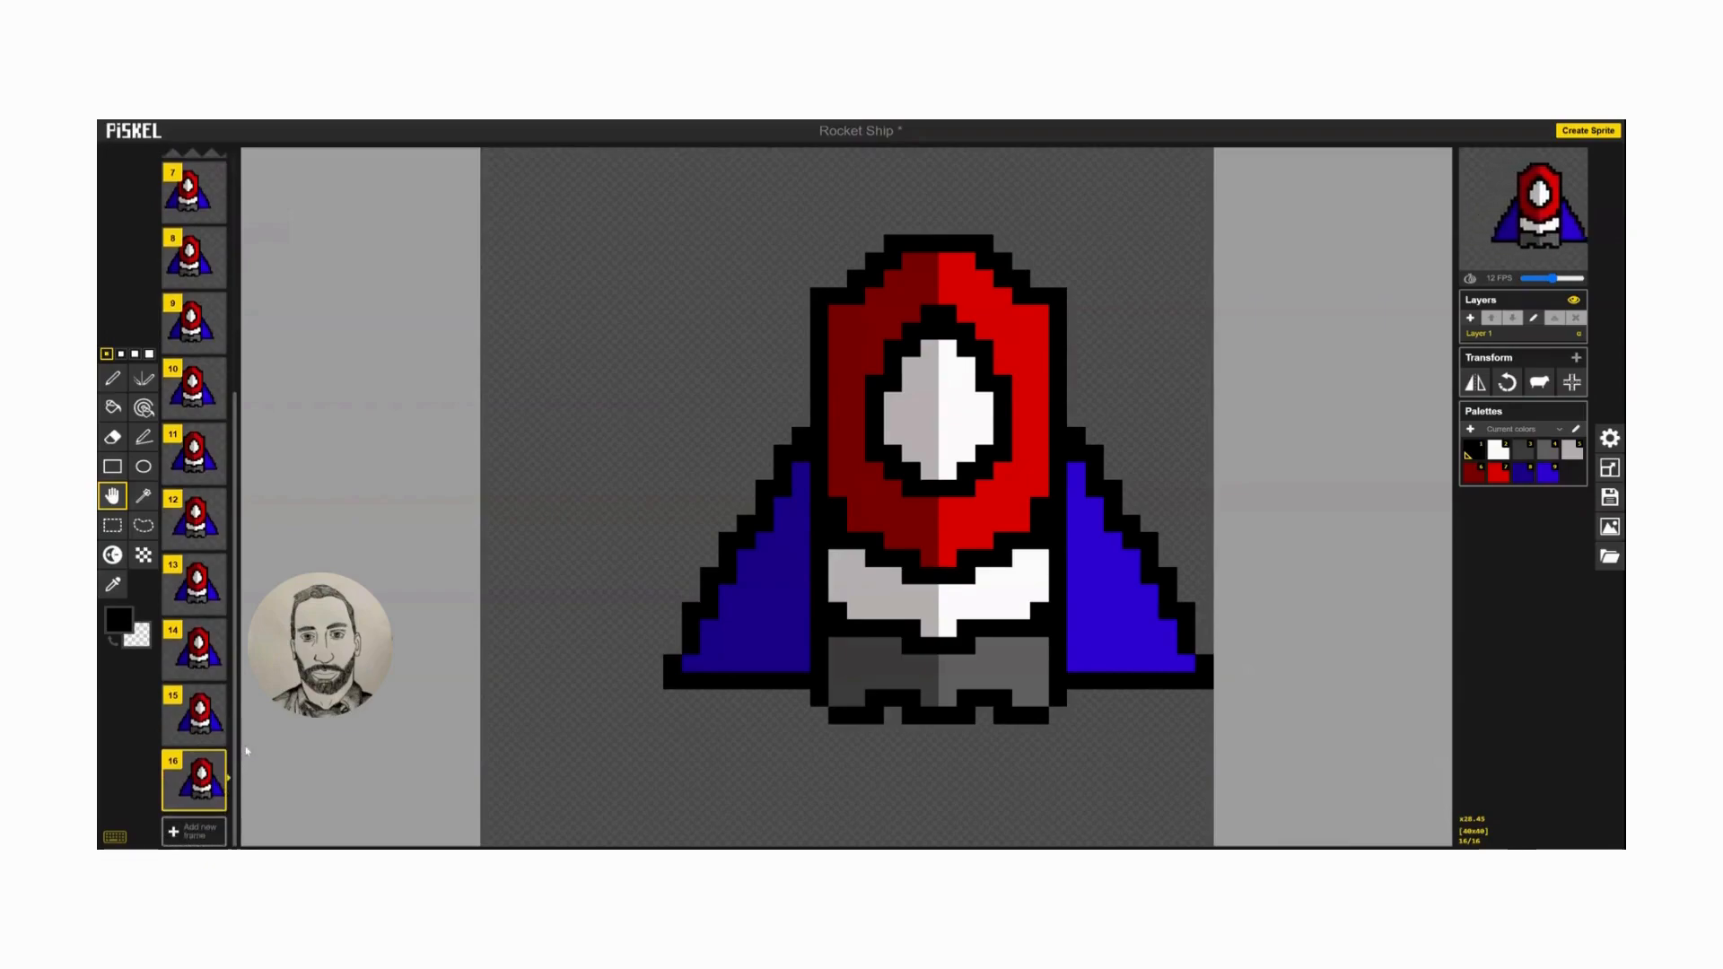
mouse_move(216, 769)
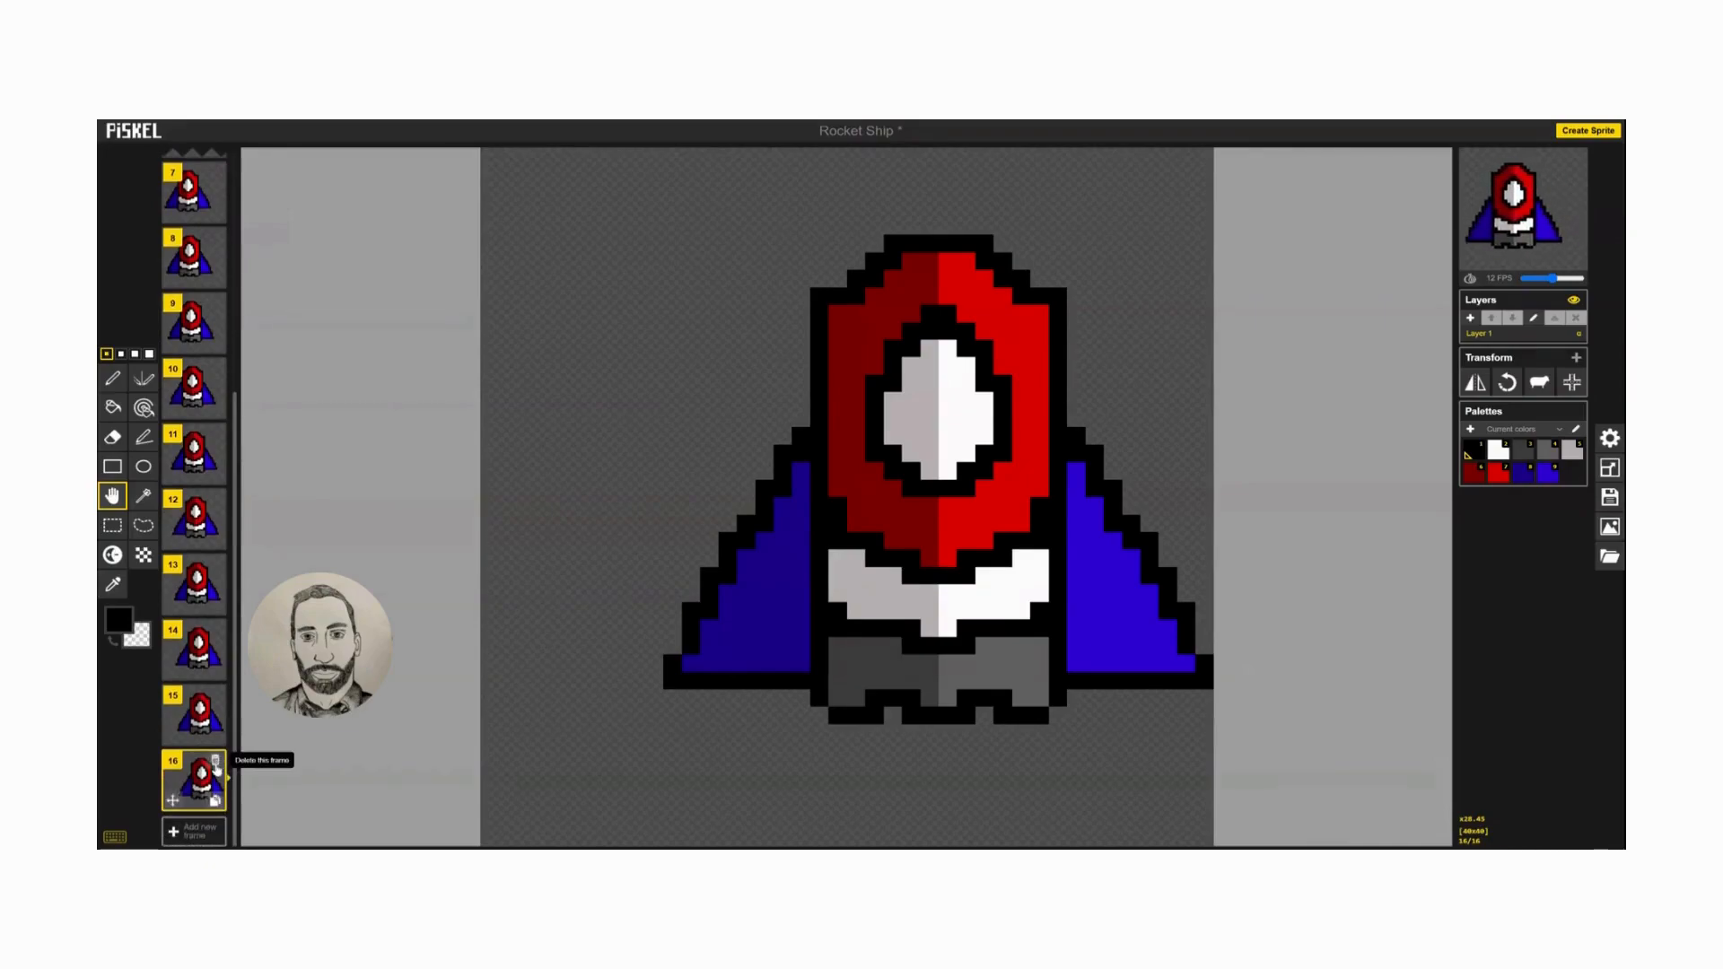
mouse_move(213, 731)
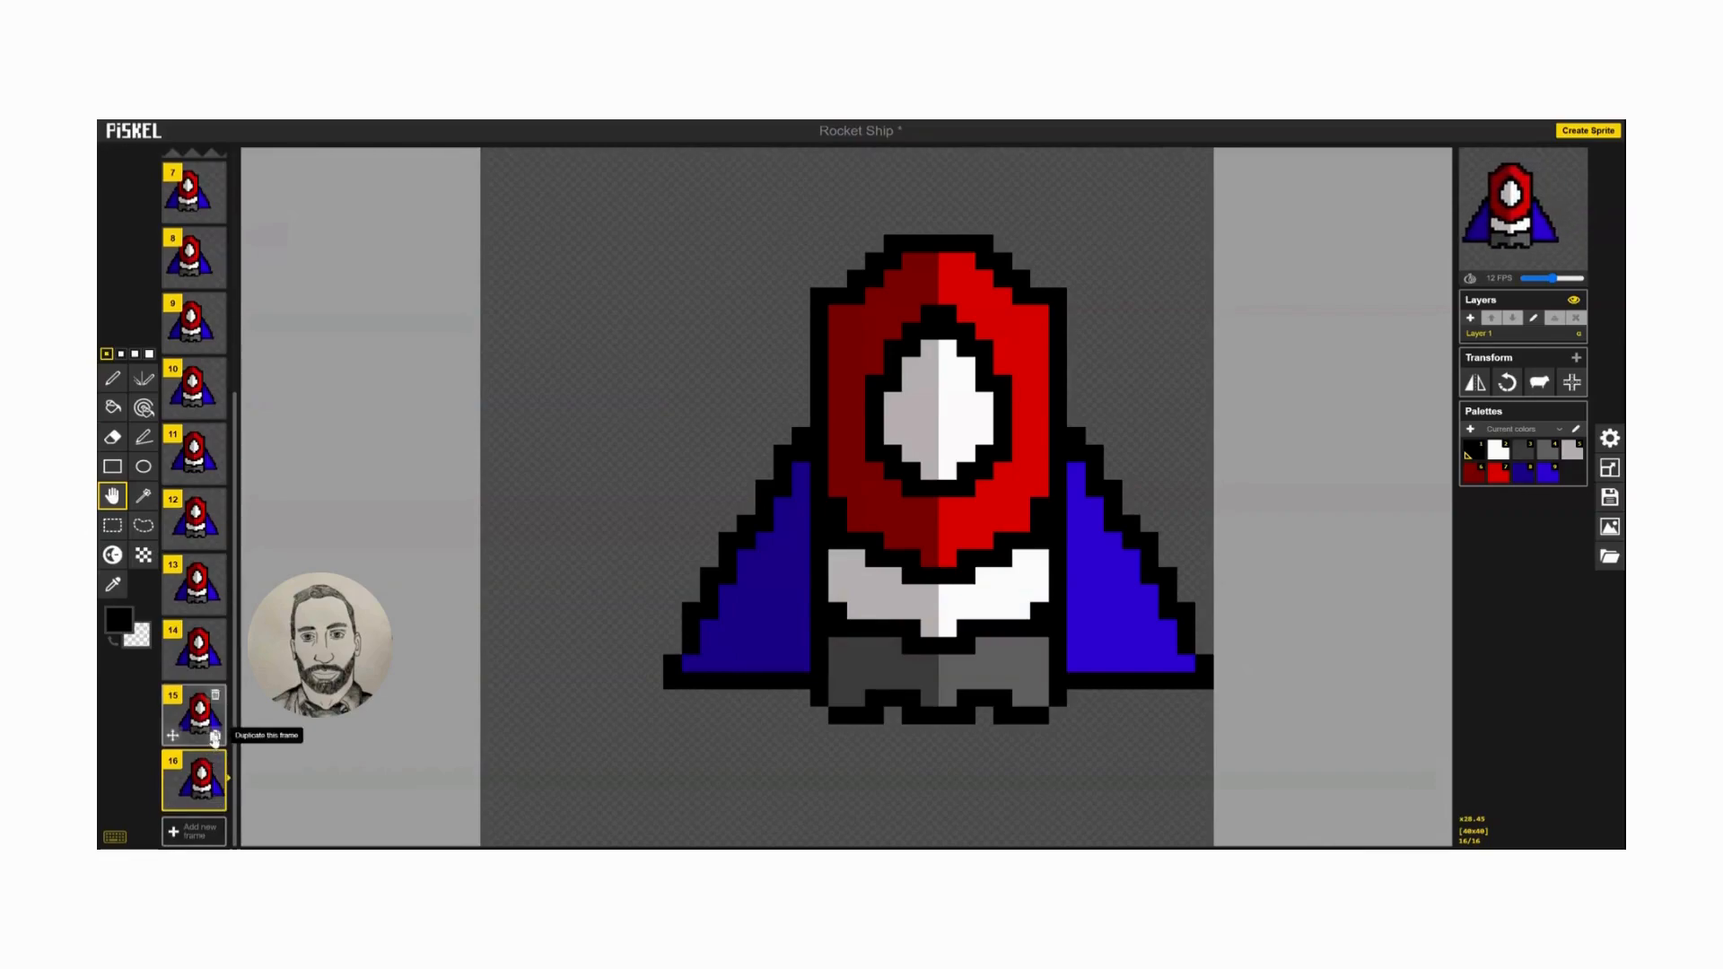
click(185, 725)
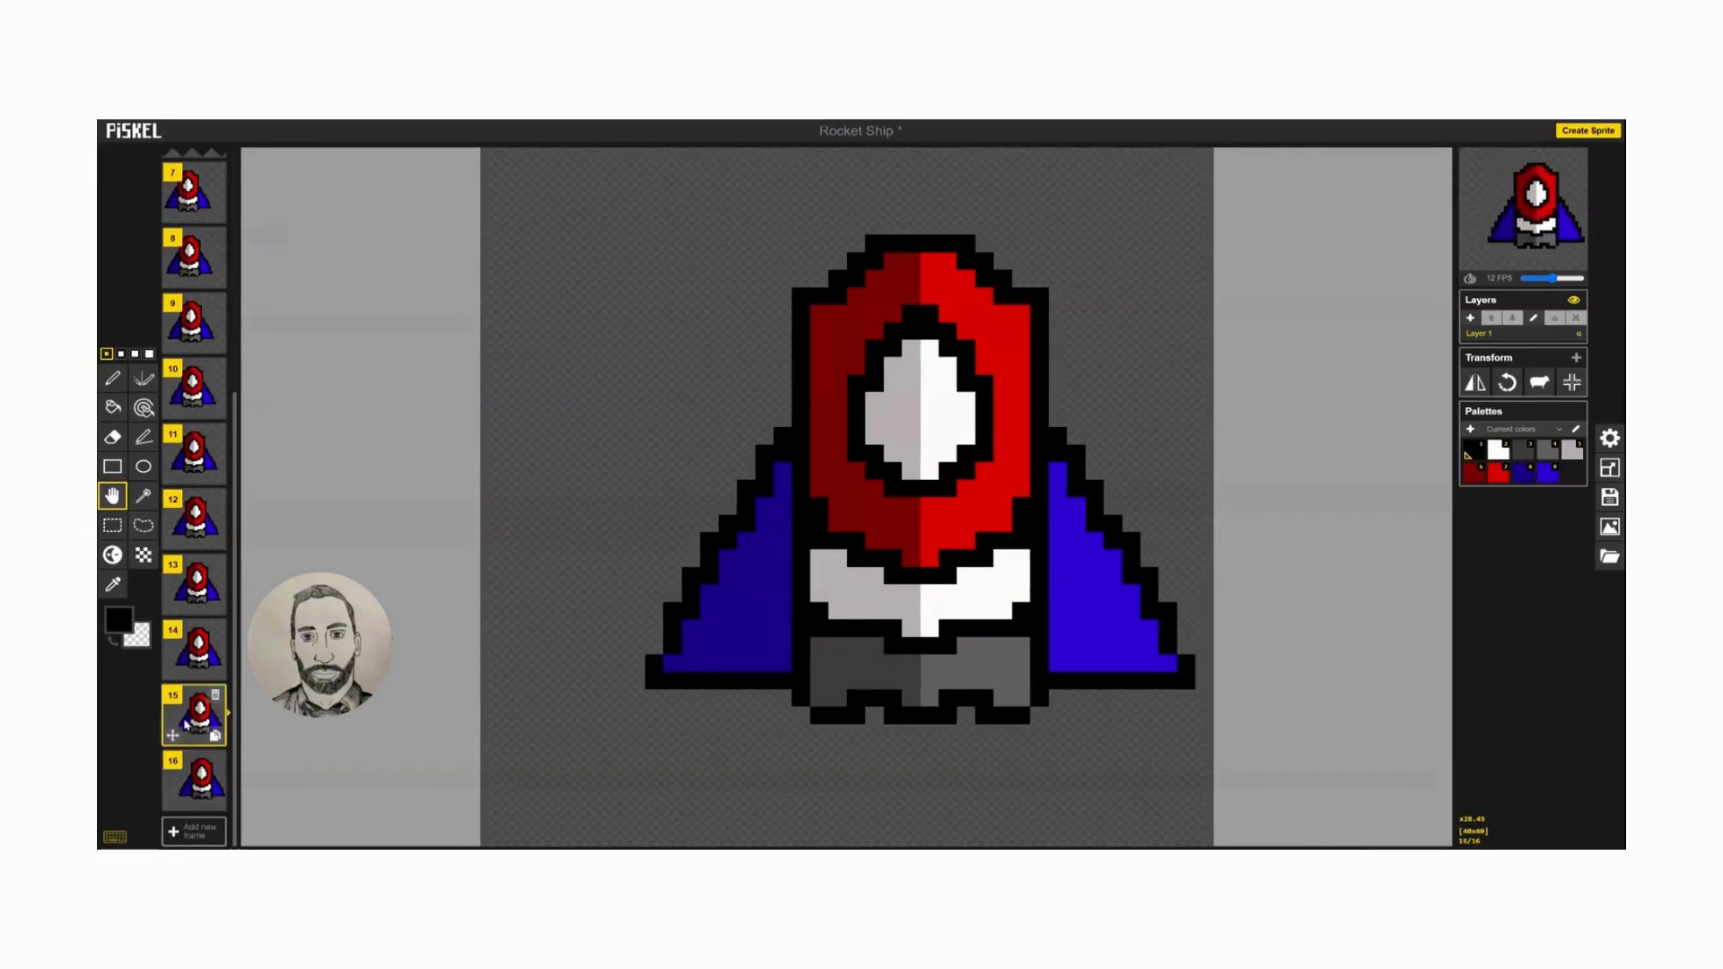
click(215, 736)
mouse_move(201, 769)
mouse_down()
mouse_move(197, 803)
mouse_move(196, 777)
mouse_up()
click(201, 642)
drag(201, 643, 199, 812)
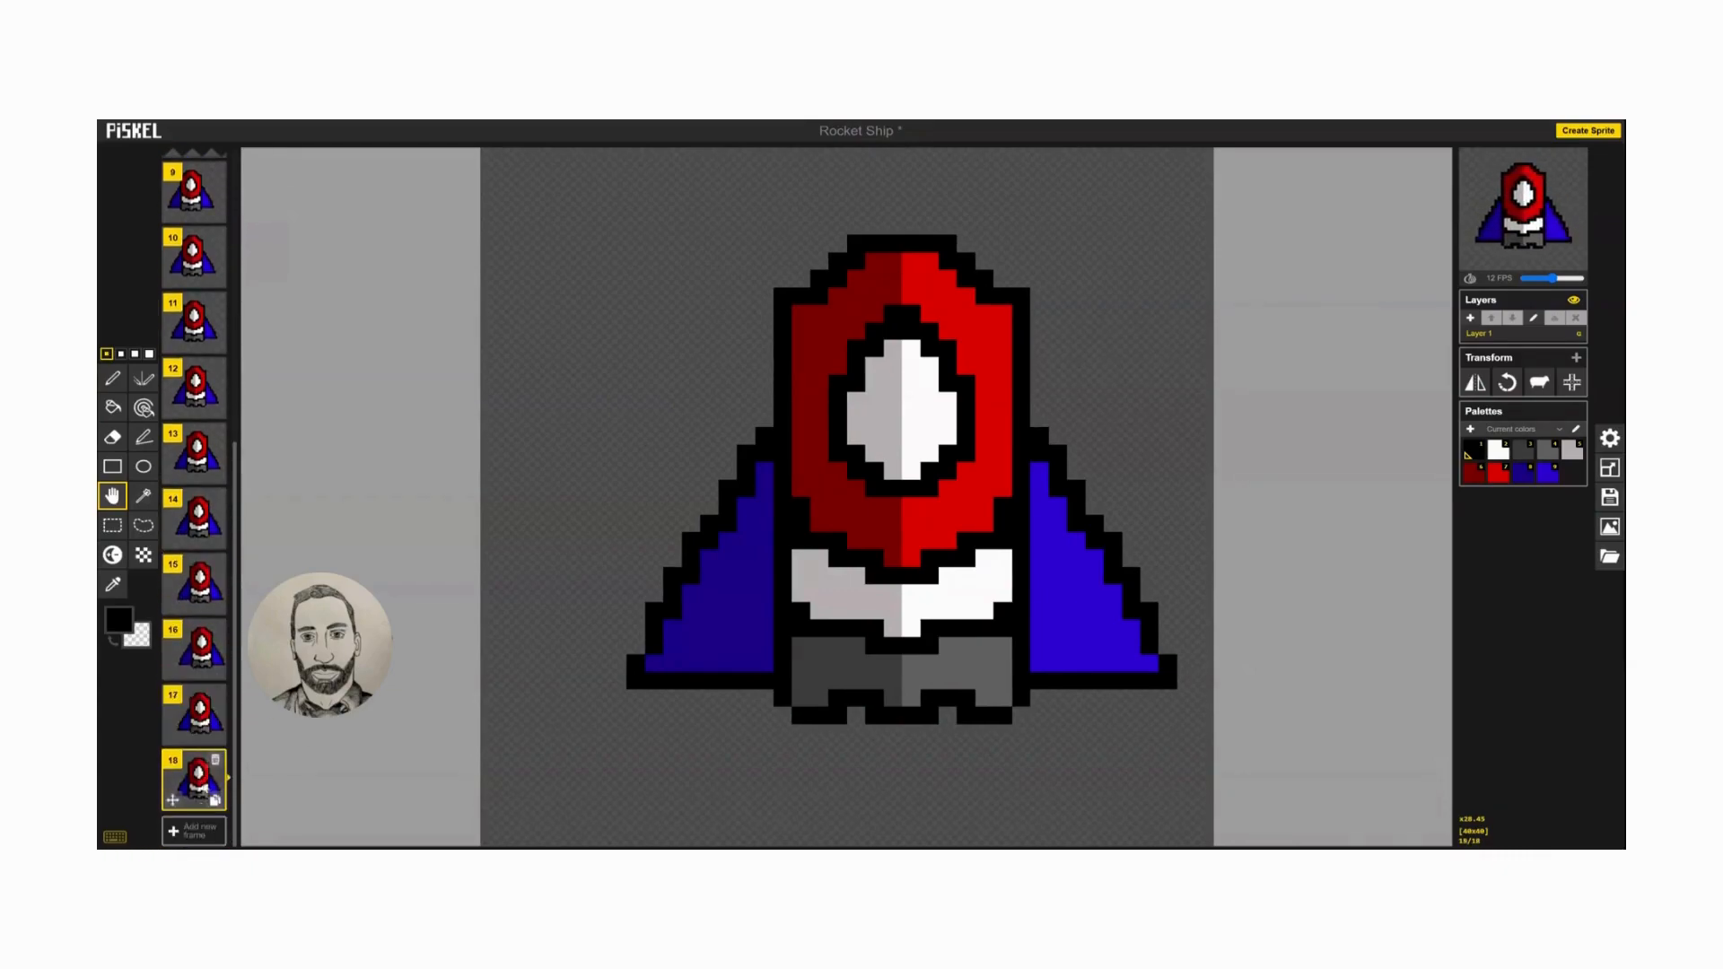
Duplicate frames 13, 12 and 11 in that order and move the copies to the end as frames 19, 20 and 21.
click(216, 492)
drag(199, 511, 203, 803)
click(204, 380)
drag(204, 379, 198, 807)
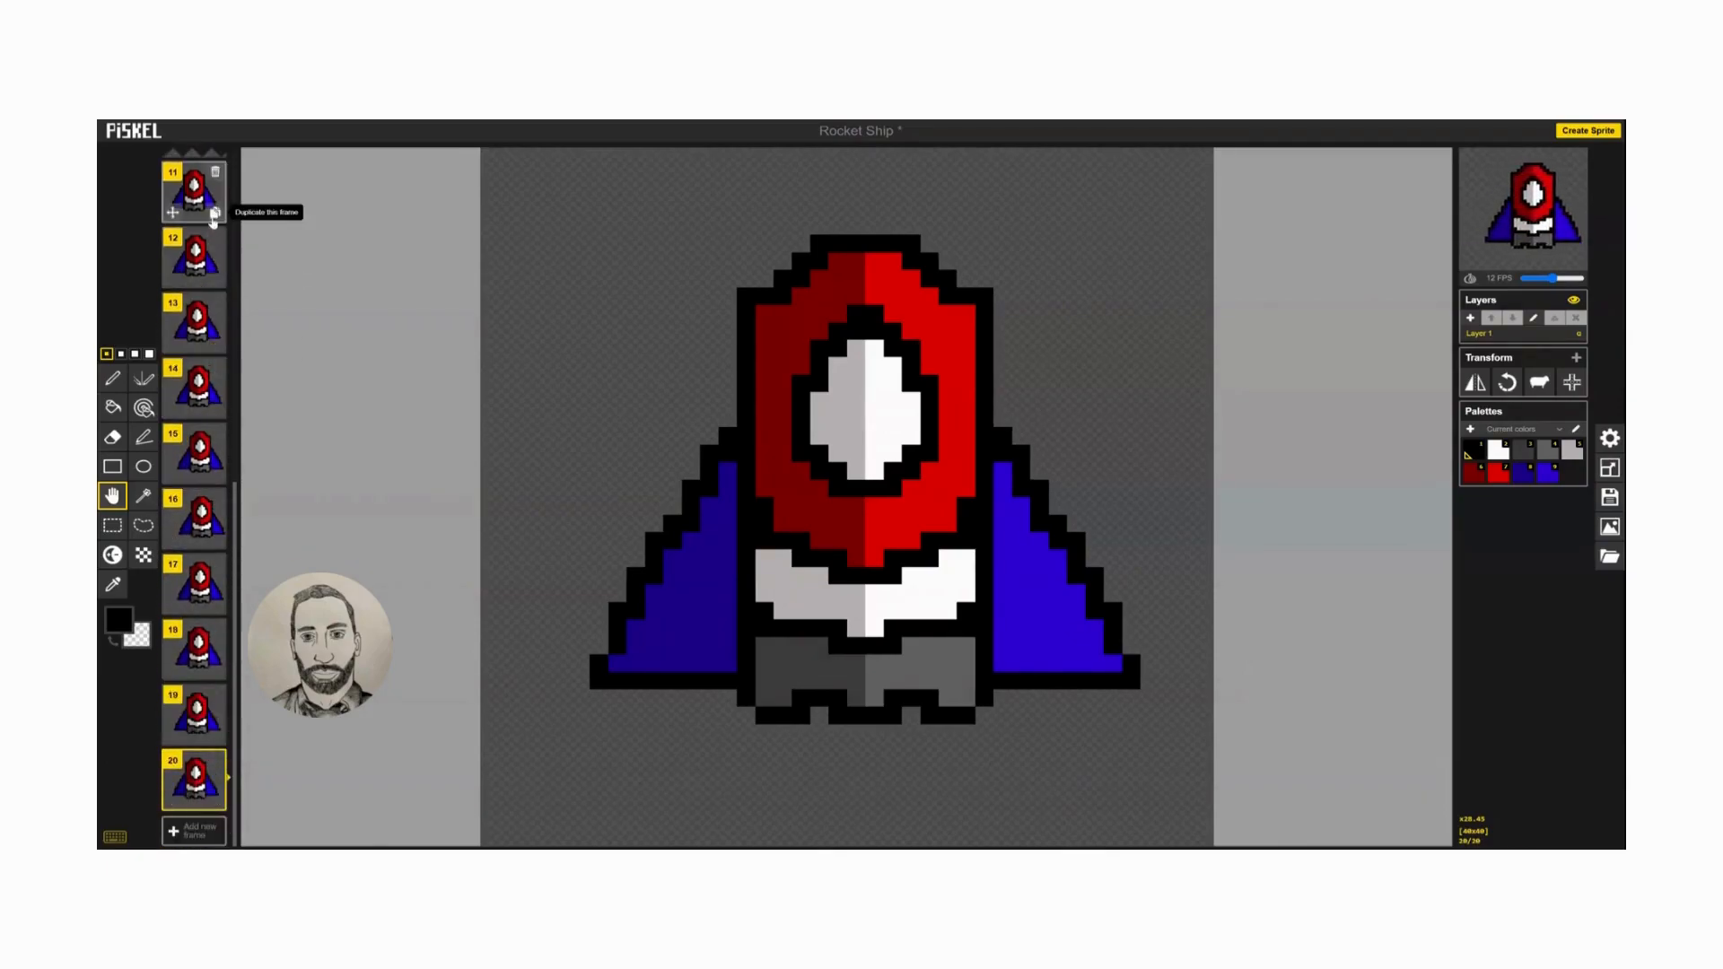
click(214, 215)
drag(202, 274, 198, 808)
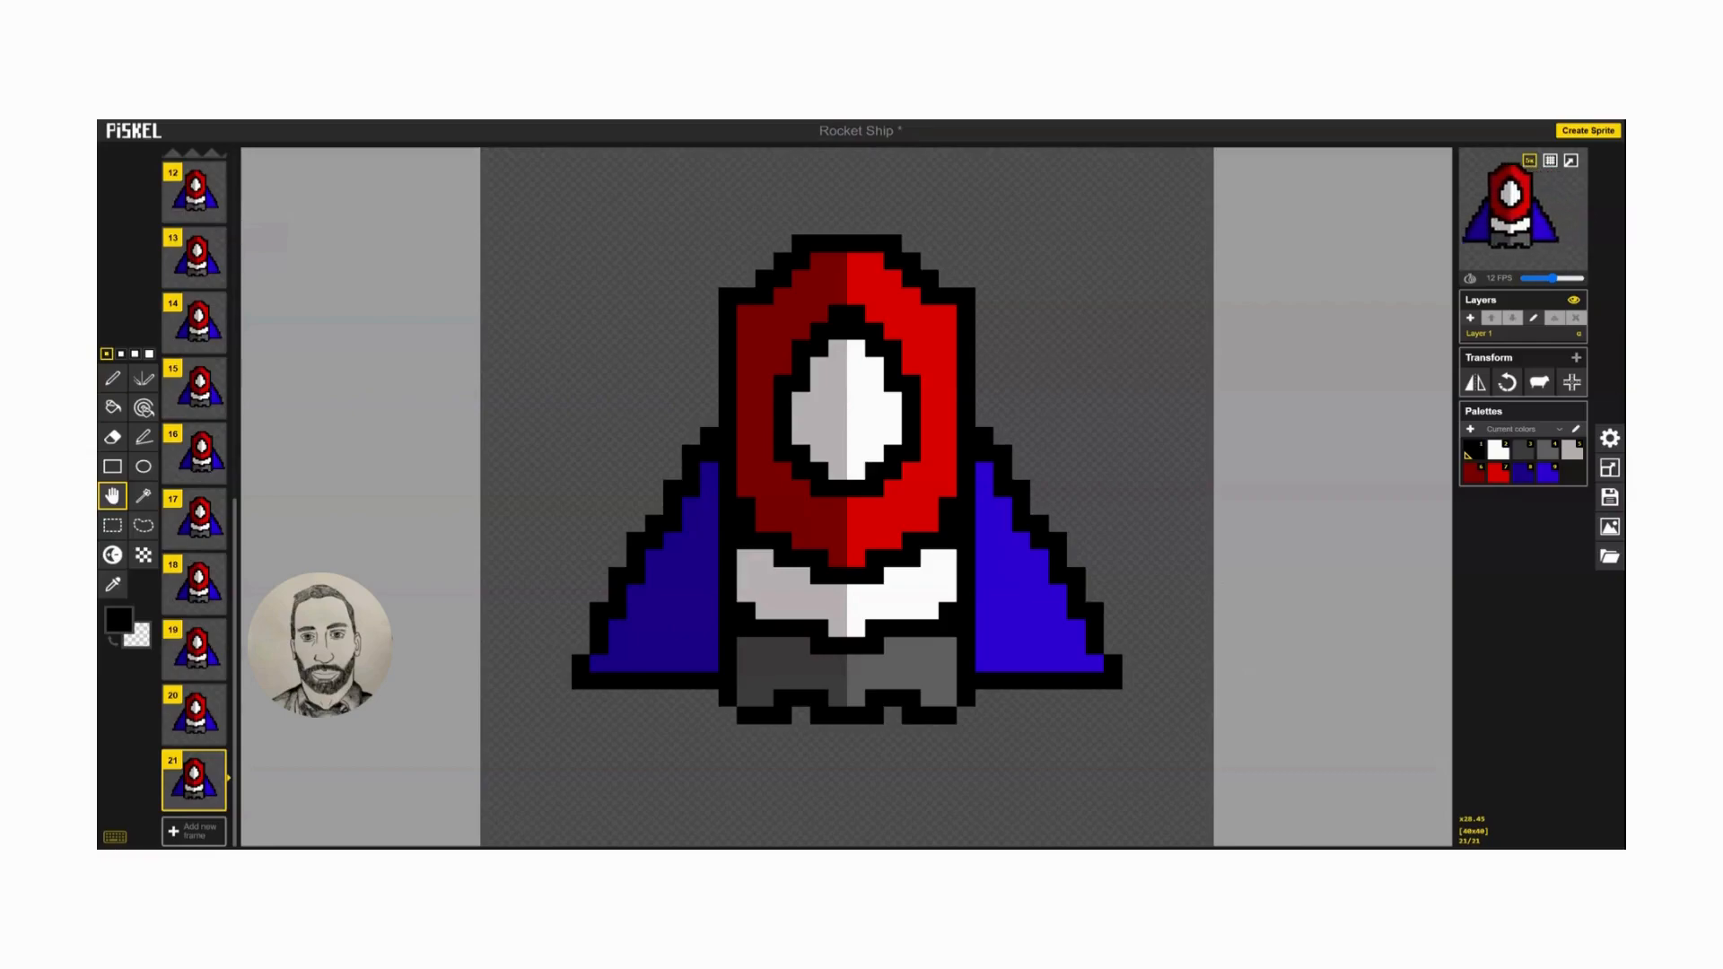
Save the Rocket Ship sprite in the browser and download it as a repeatedly looping animated GIF at 40 × 40 resolution.
click(1611, 501)
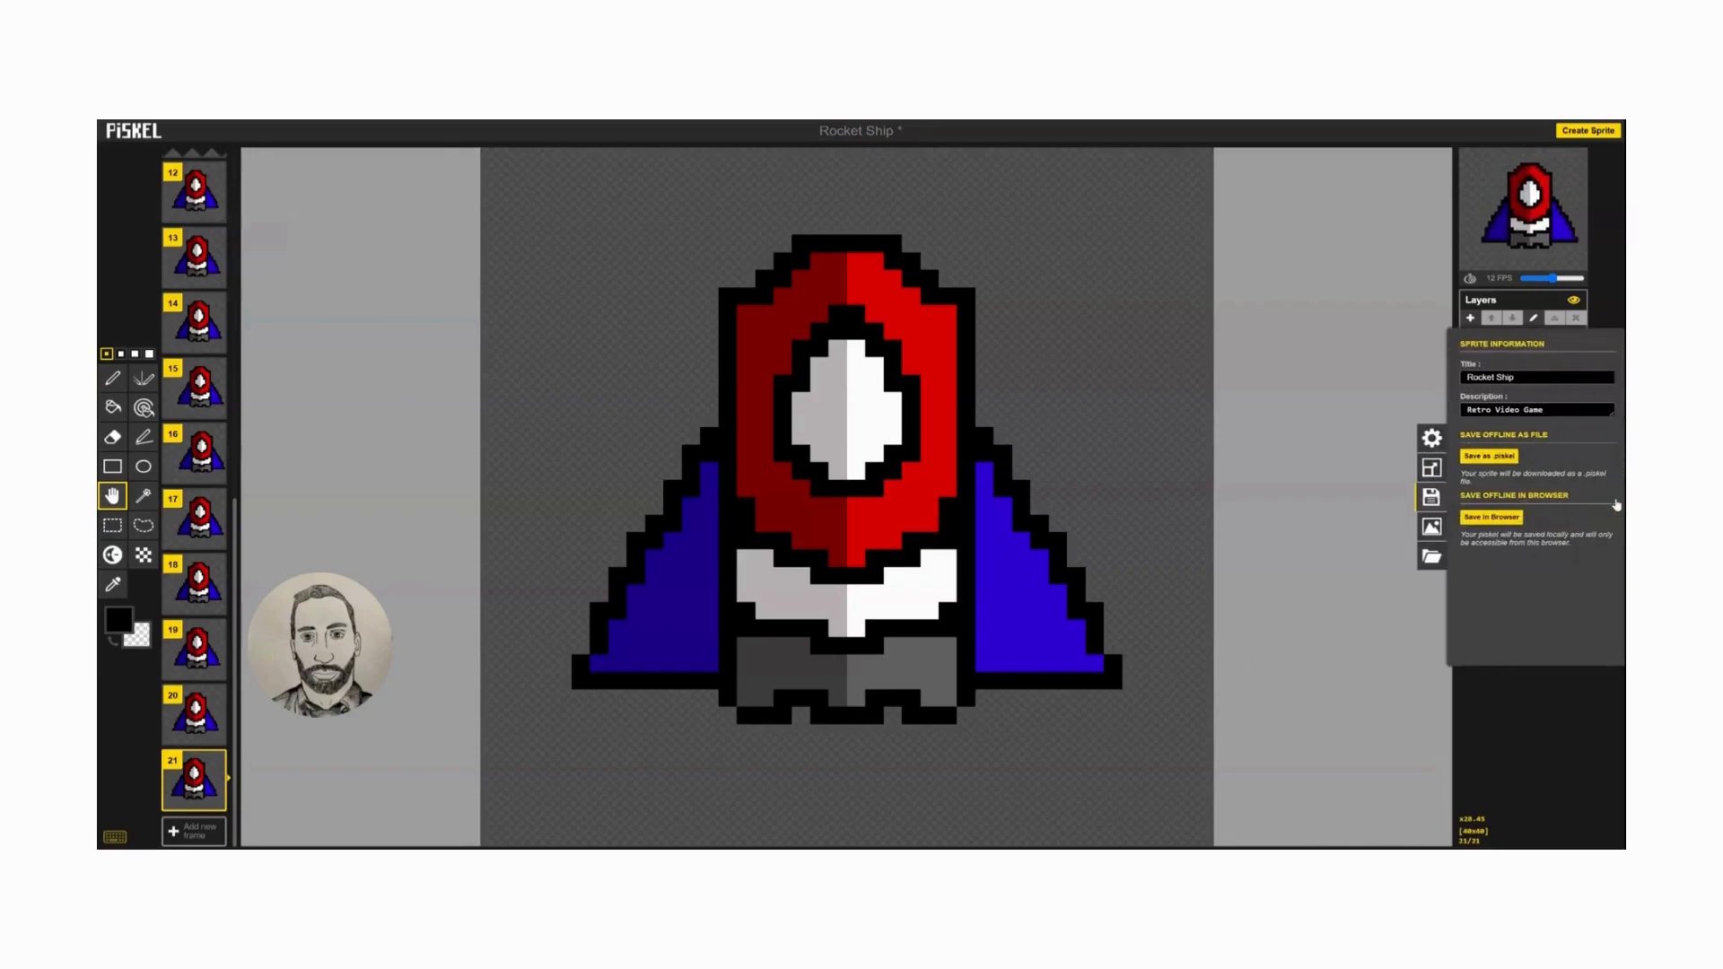
click(1504, 524)
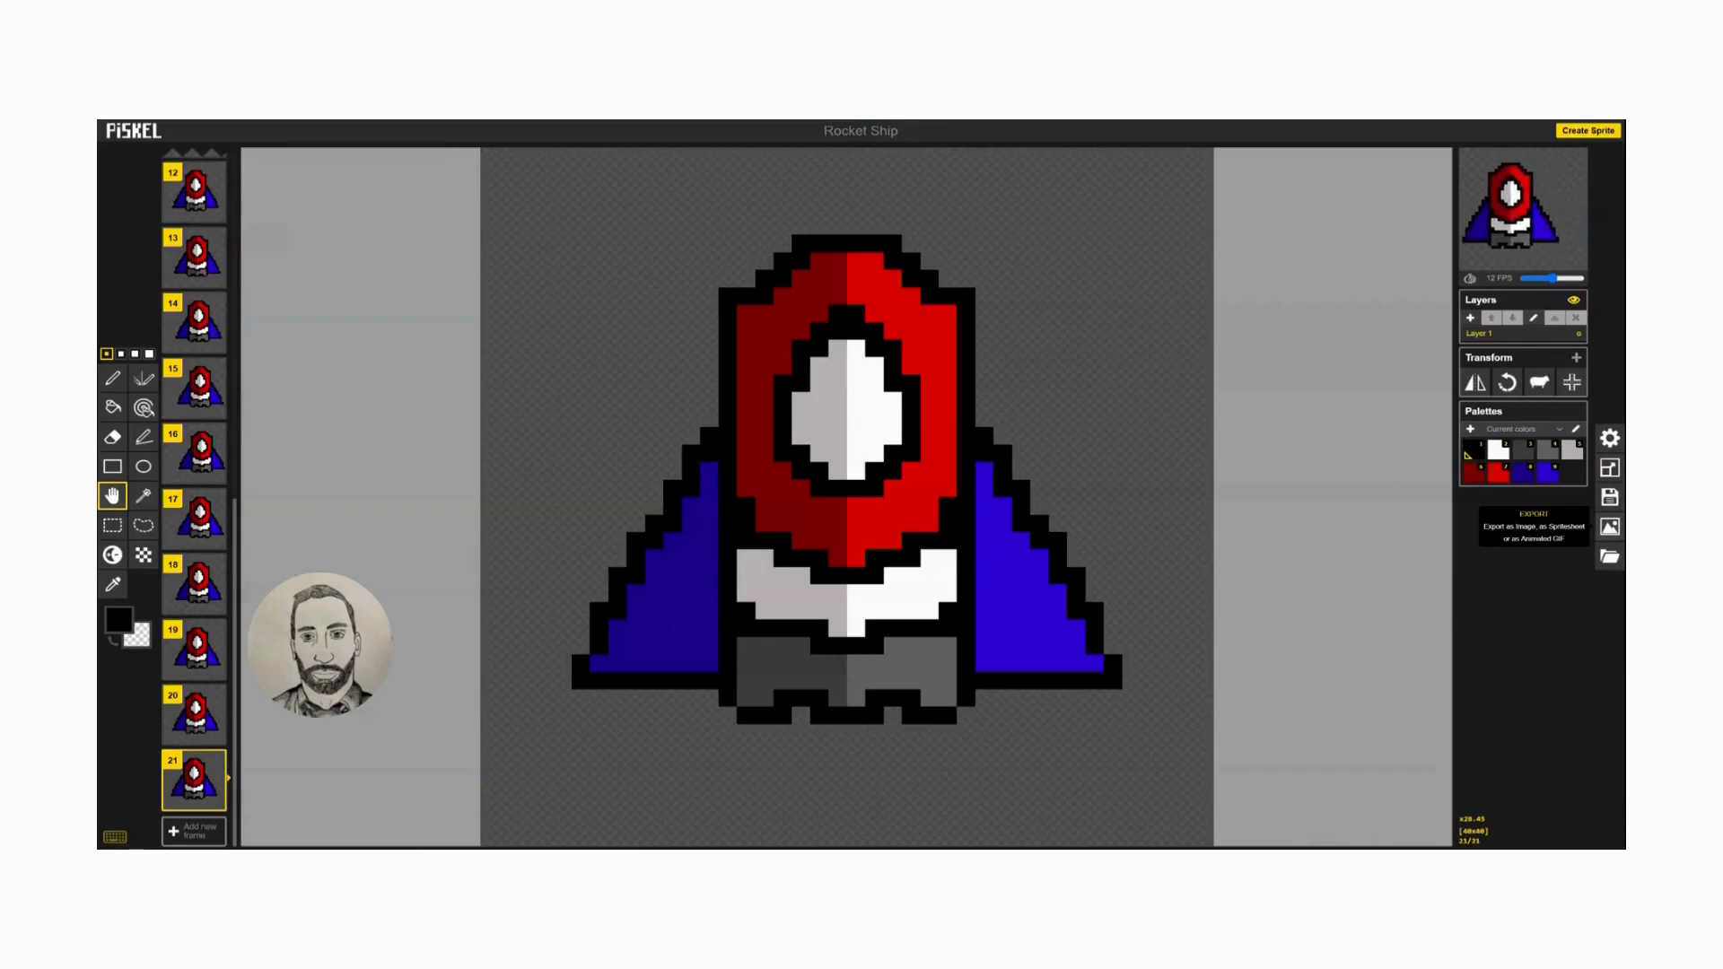
click(1609, 530)
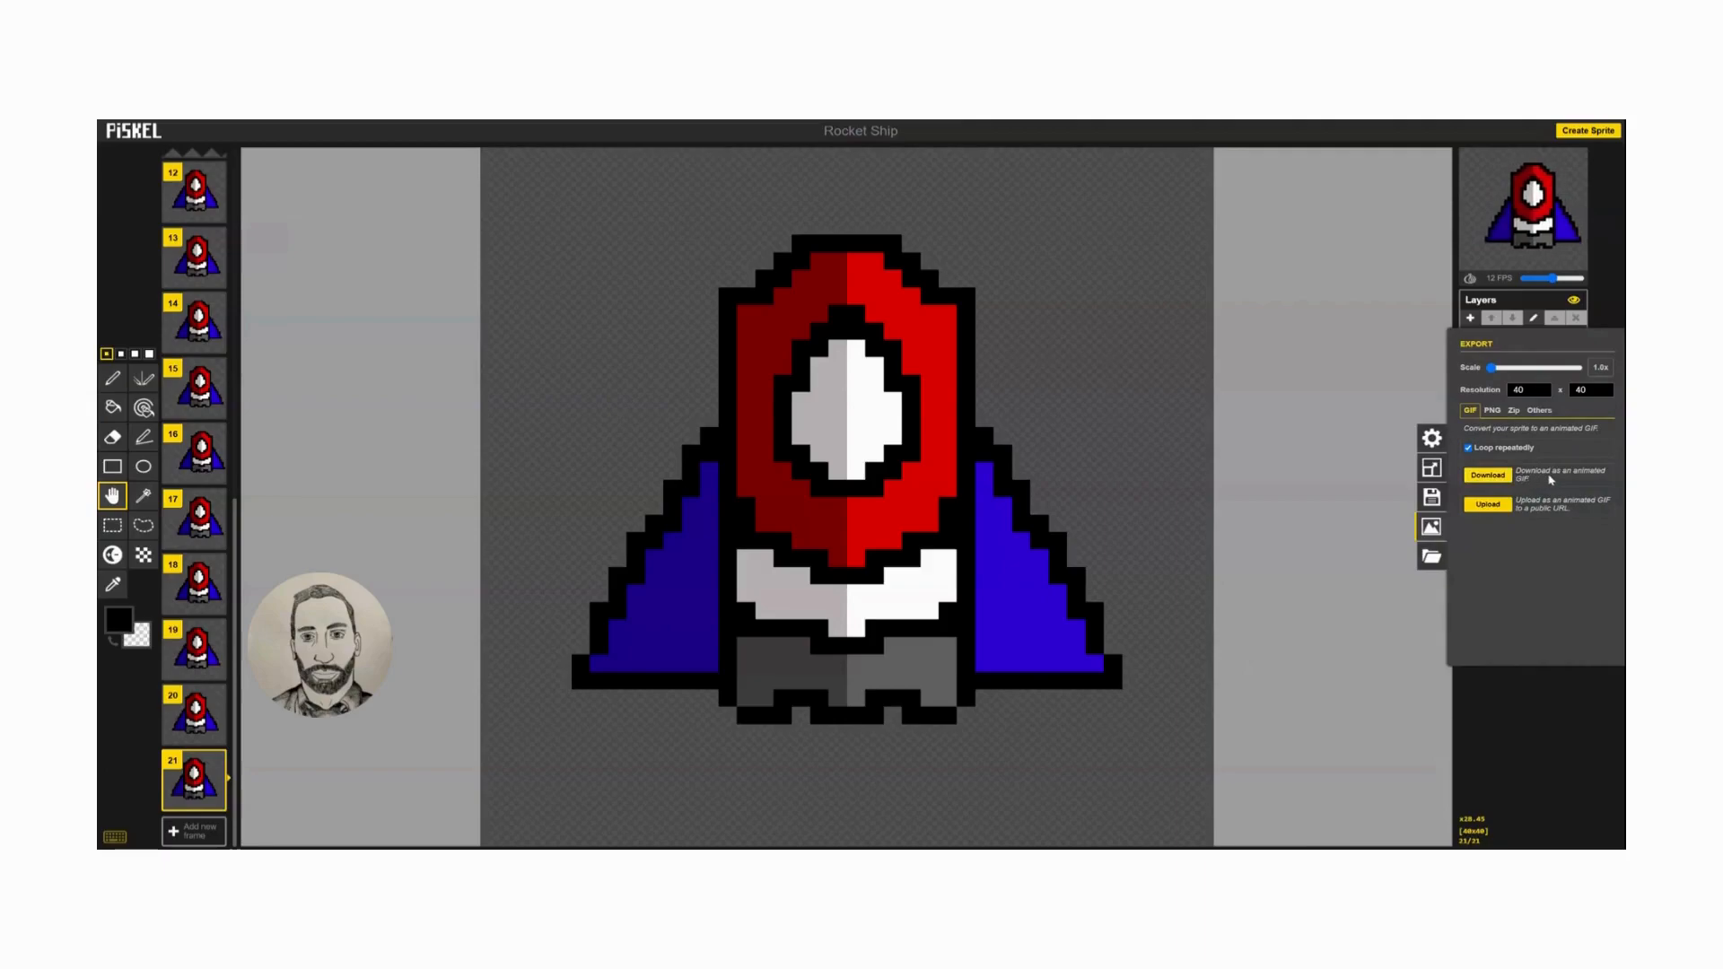
click(1505, 481)
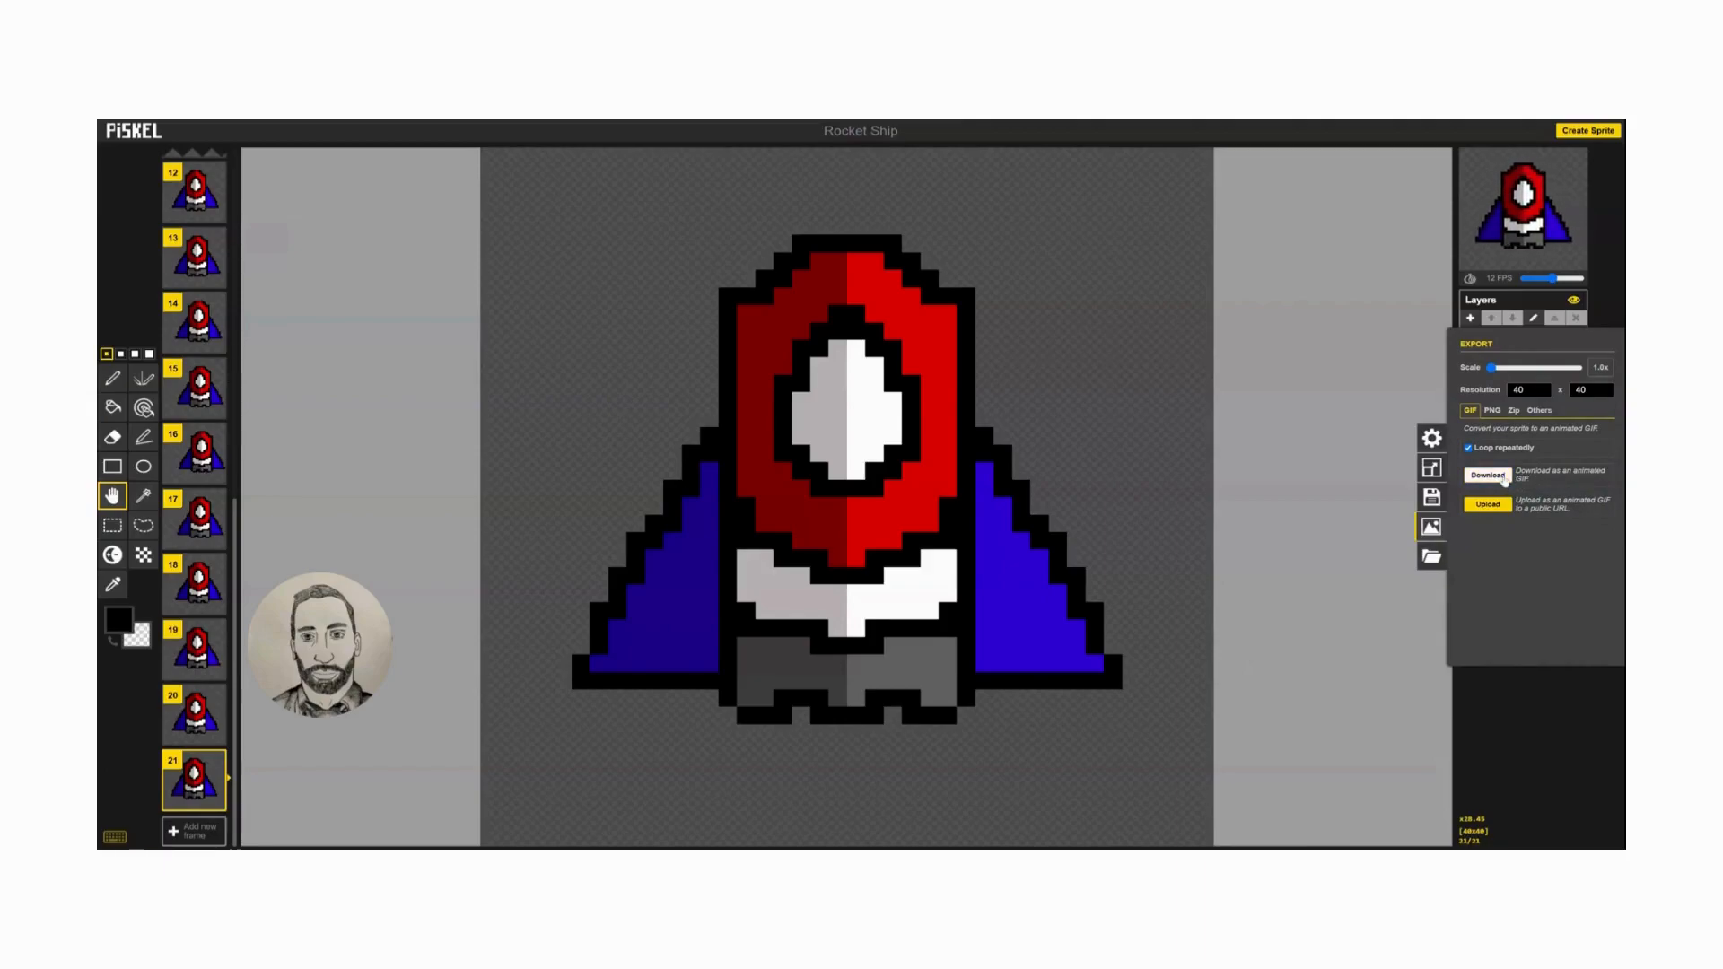